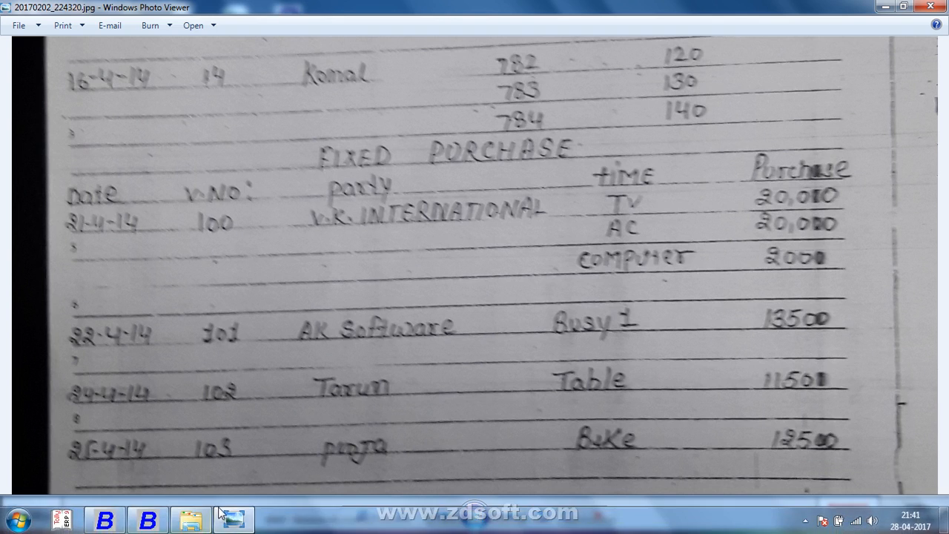
Switch to Busy and look at the empty purchase voucher form and its Purchase Register, quitting without entering anything.
{"action": "mouse_move", "coordinate": [165, 519]}
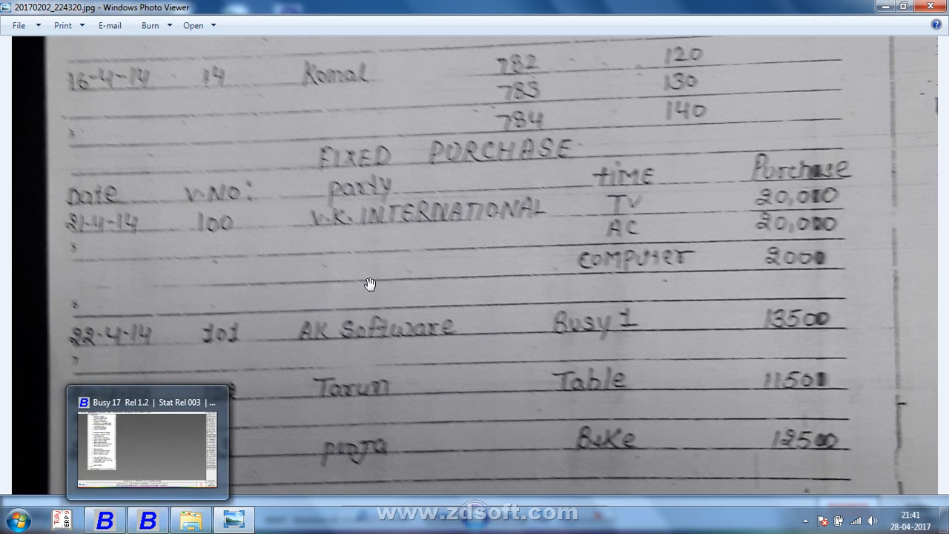
{"action": "left_click", "coordinate": [148, 519]}
{"action": "key", "text": "Right"}
{"action": "key", "text": "alt+Tab"}
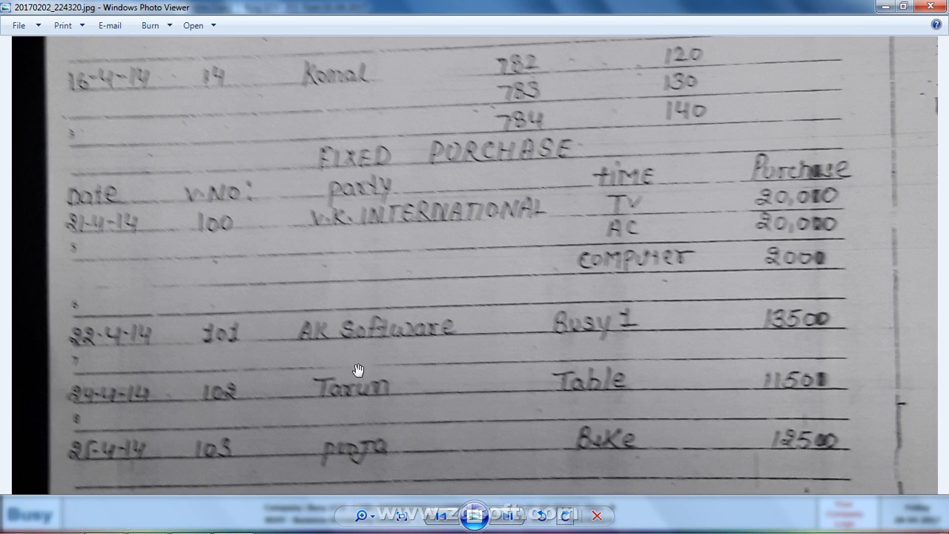
{"action": "key", "text": "alt+Tab"}
{"action": "key", "text": "Return"}
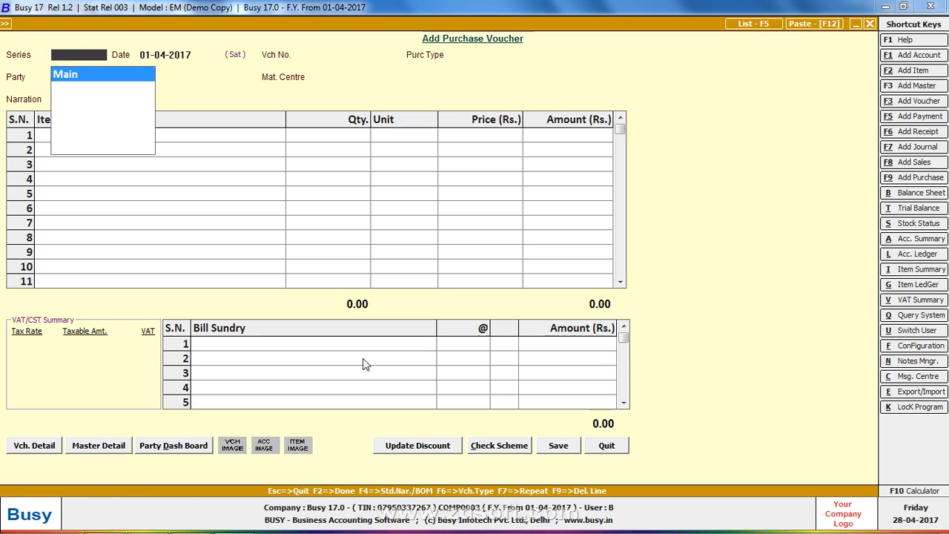
{"action": "key", "text": "F5"}
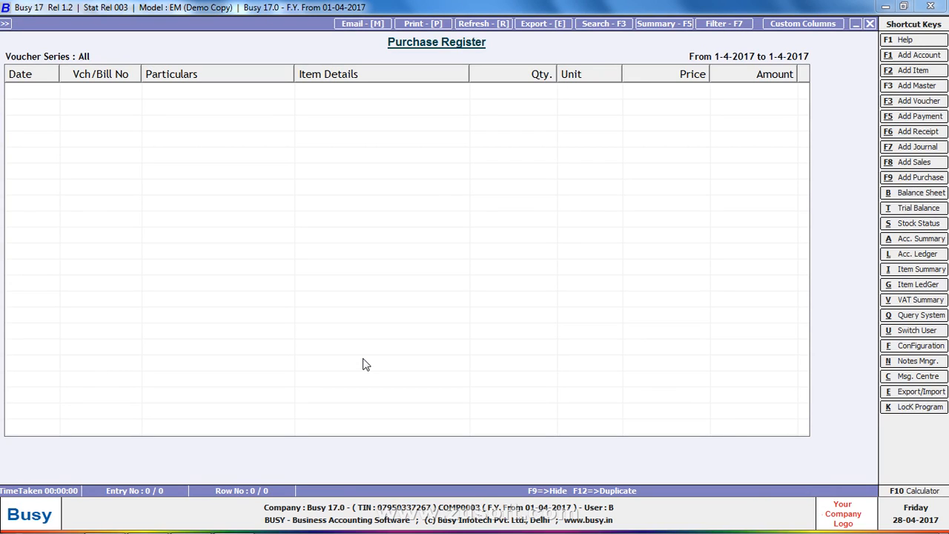
{"action": "key", "text": "Escape"}
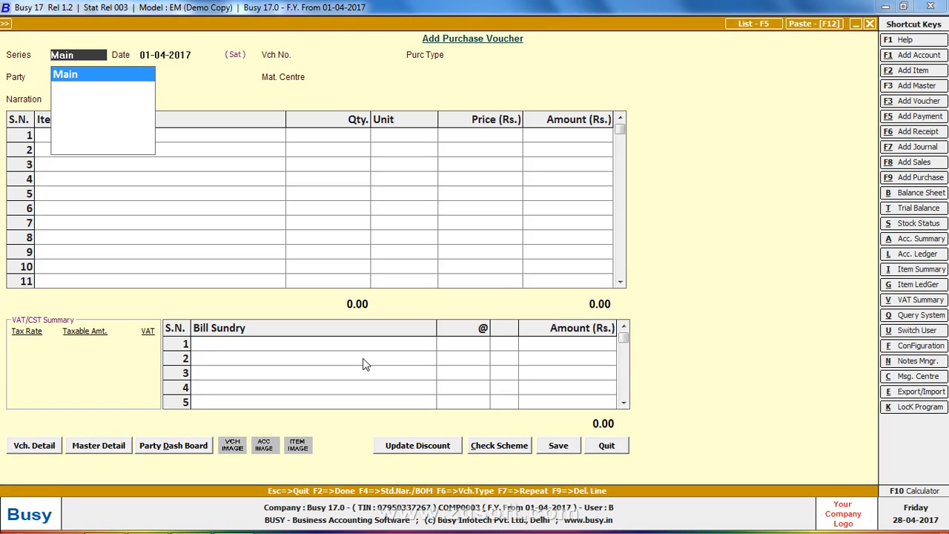
{"action": "key", "text": "Escape"}
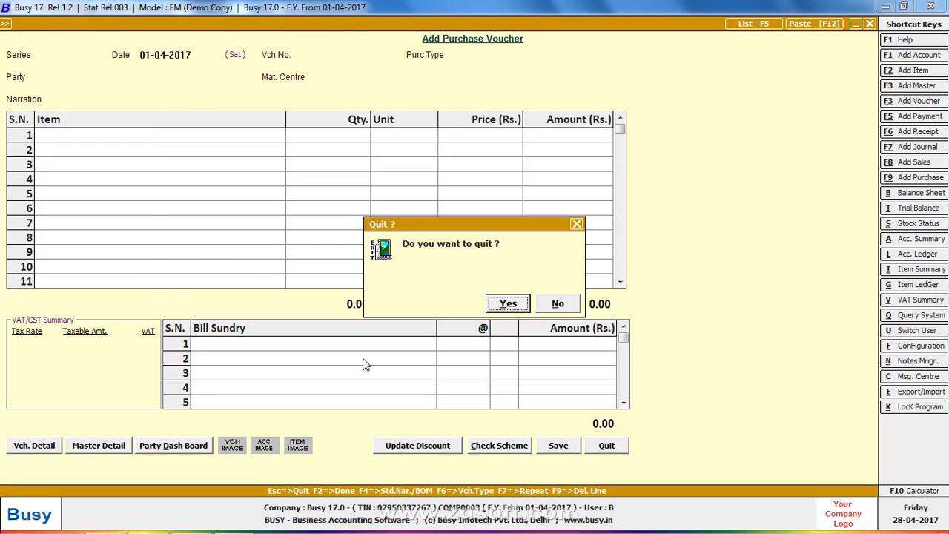
{"action": "key", "text": "y"}
Switch to Windows Photo Viewer and read the Fixed Purchase entries on the handwritten sheet.
{"action": "key", "text": "alt+Tab"}
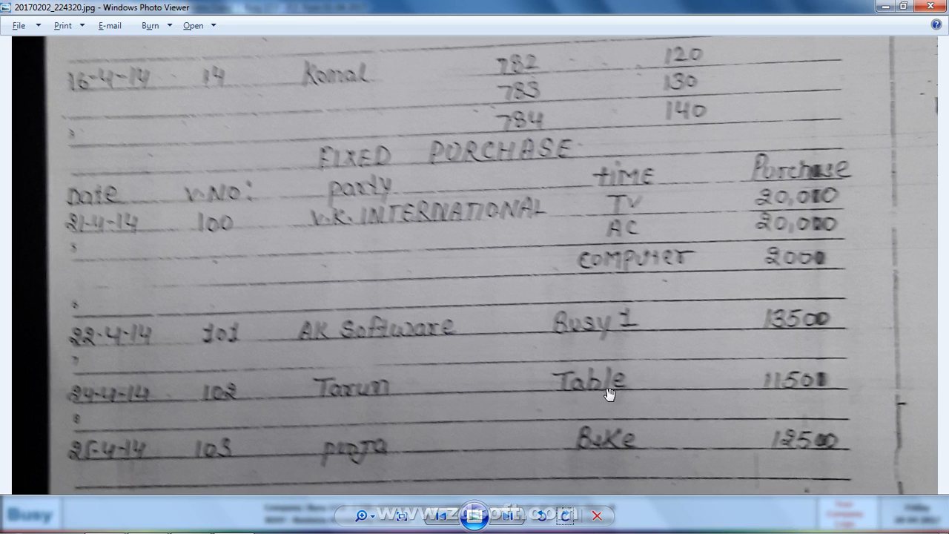
{"action": "scroll", "coordinate": [612, 375], "scroll_direction": "down", "scroll_amount": 3}
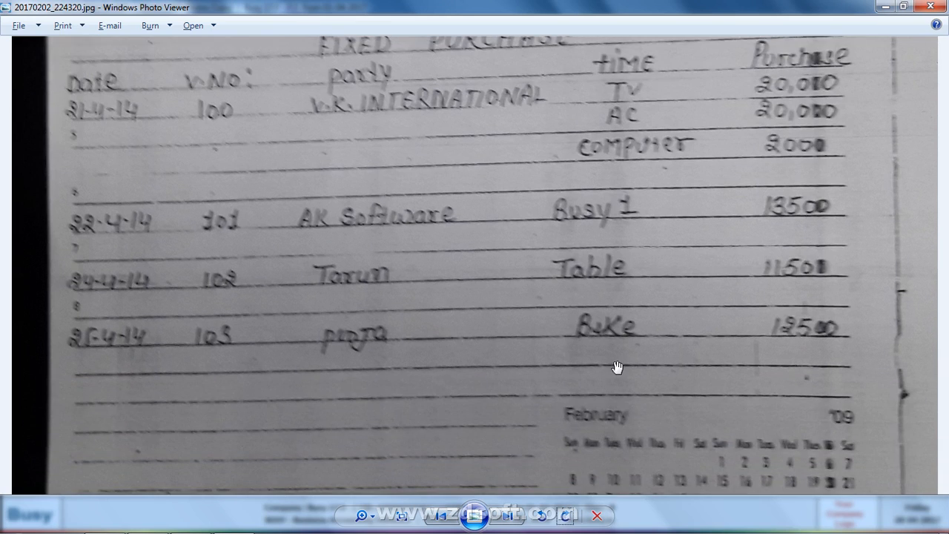
{"action": "scroll", "coordinate": [618, 364], "scroll_direction": "up", "scroll_amount": 3}
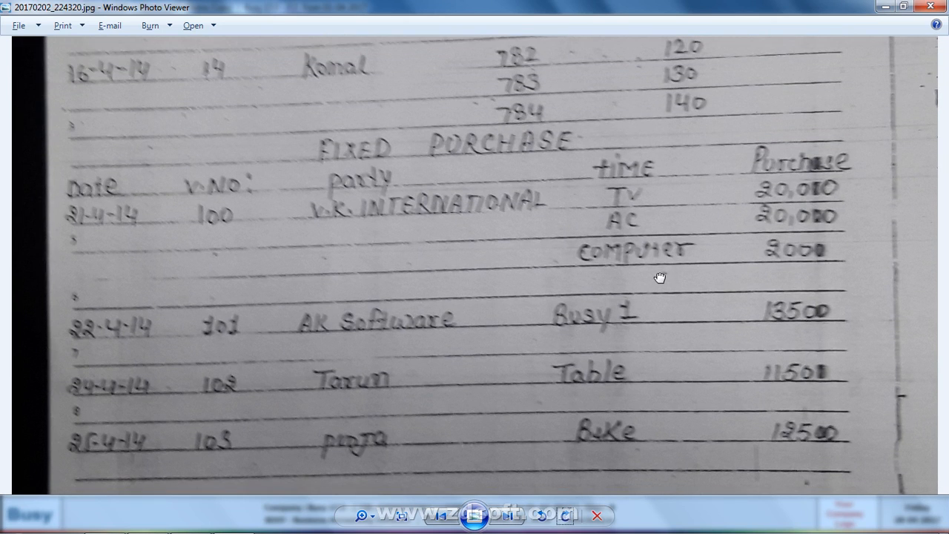
{"action": "left_click_drag", "start_coordinate": [660, 277], "coordinate": [660, 352]}
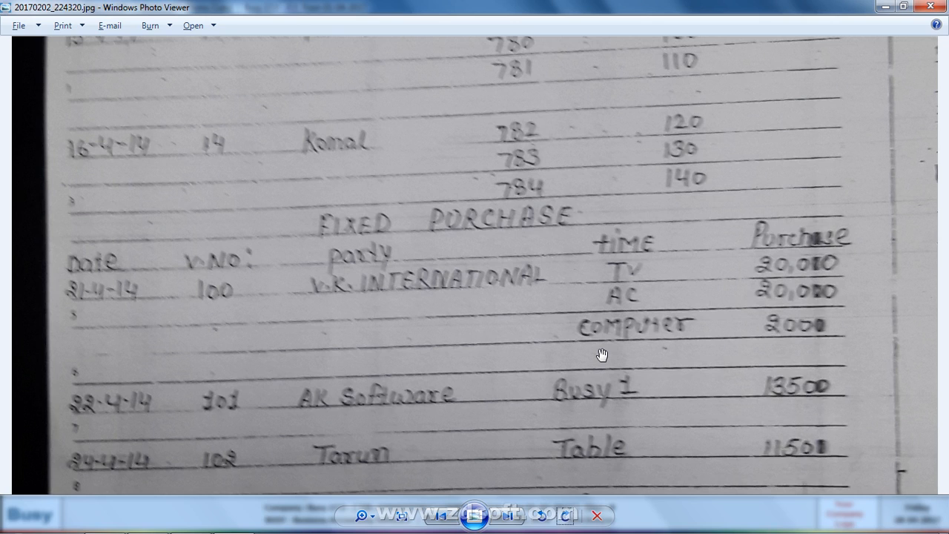
Switch back to Busy and look at the empty purchase voucher and journal voucher forms, quitting each one.
{"action": "key", "text": "alt+Tab"}
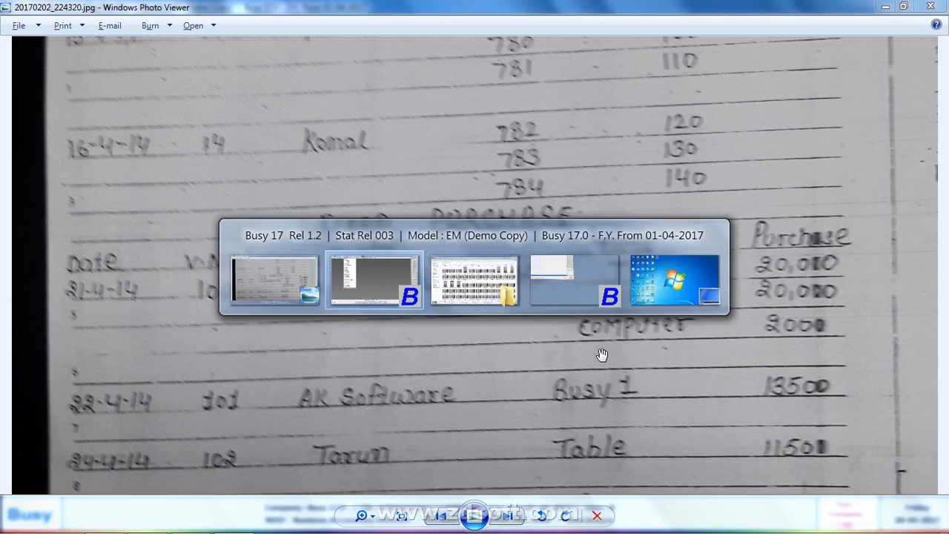
{"action": "key", "text": "Return"}
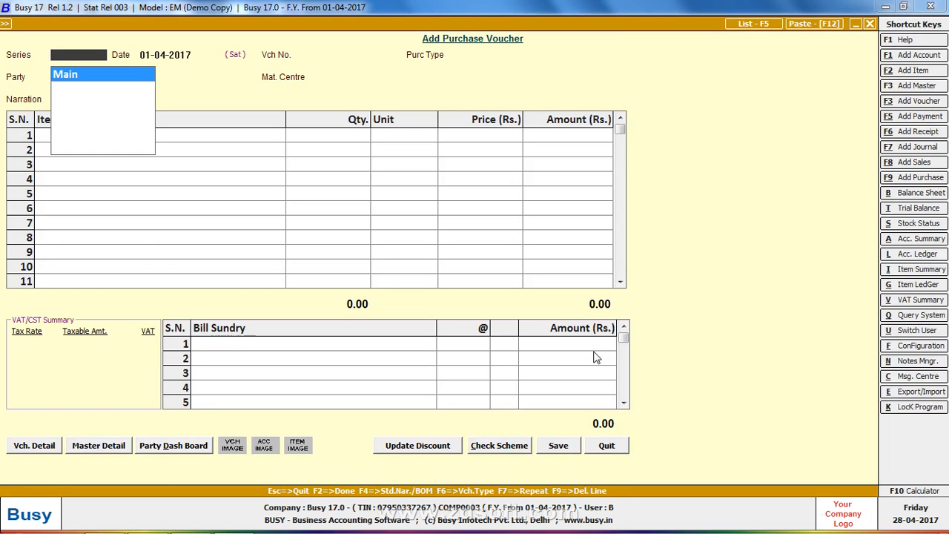
{"action": "key", "text": "Escape"}
{"action": "key", "text": "Escape"}
{"action": "key", "text": "Escape"}
{"action": "key", "text": "Down"}
{"action": "key", "text": "Down"}
{"action": "key", "text": "Down"}
{"action": "key", "text": "Down"}
{"action": "key", "text": "Down"}
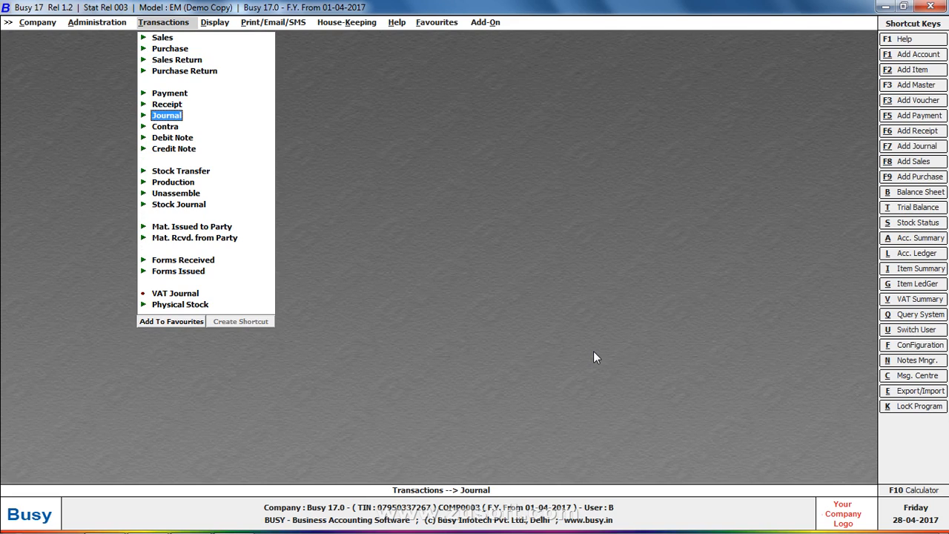
{"action": "key", "text": "Return"}
{"action": "key", "text": "Return"}
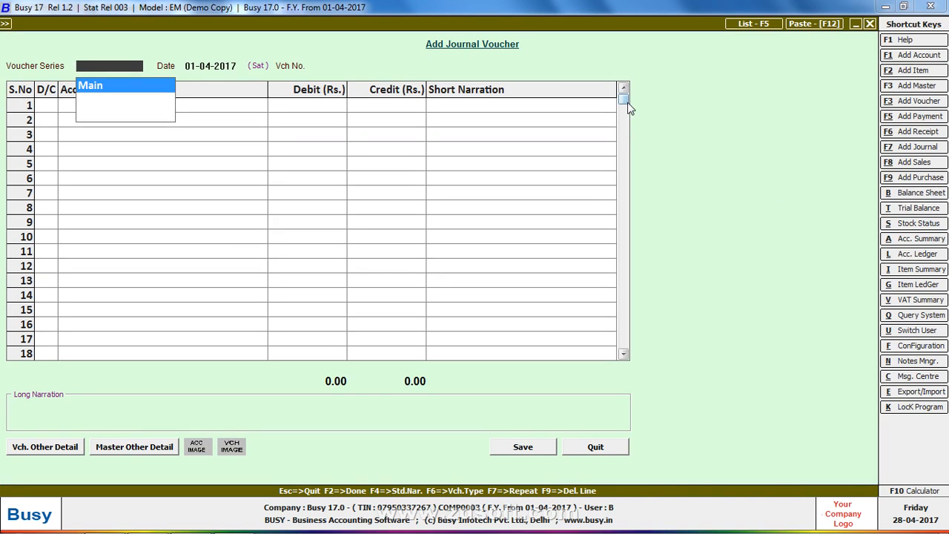
{"action": "key", "text": "Escape"}
{"action": "key", "text": "Escape"}
{"action": "key", "text": "Up"}
{"action": "key", "text": "Up"}
{"action": "key", "text": "Up"}
{"action": "key", "text": "Up"}
{"action": "key", "text": "Up"}
{"action": "key", "text": "Down"}
{"action": "key", "text": "Down"}
{"action": "key", "text": "Down"}
{"action": "key", "text": "Down"}
{"action": "key", "text": "Down"}
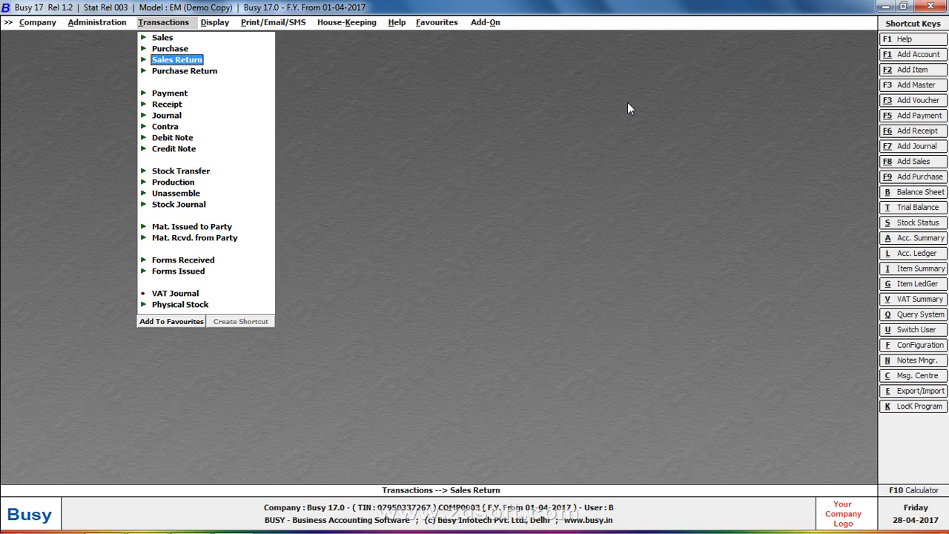
{"action": "key", "text": "Up"}
{"action": "key", "text": "Down"}
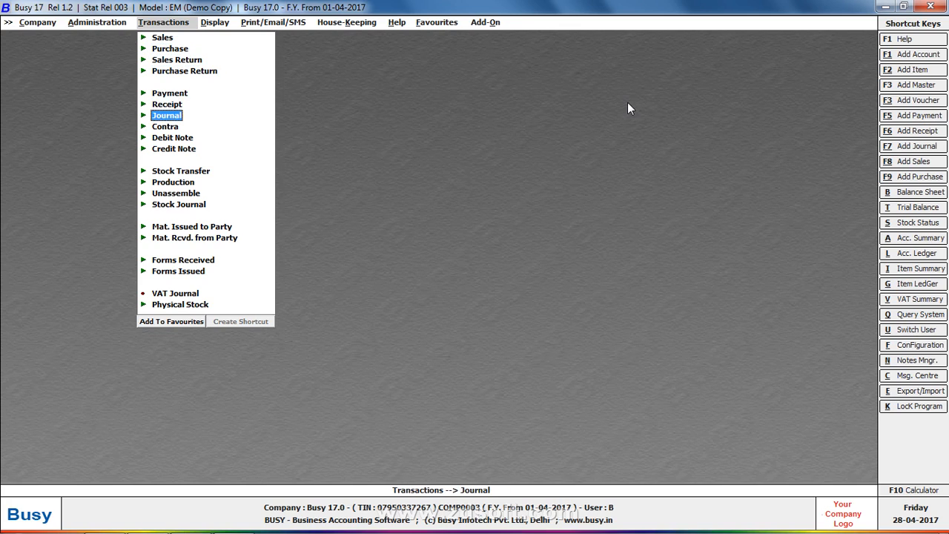
{"action": "key", "text": "Up"}
{"action": "key", "text": "Up"}
{"action": "key", "text": "Up"}
{"action": "key", "text": "Down"}
{"action": "key", "text": "Down"}
{"action": "key", "text": "Down"}
Start a new journal voucher in the Main series and date it 21-04-2017, as on the handwritten sheet.
{"action": "key", "text": "Return"}
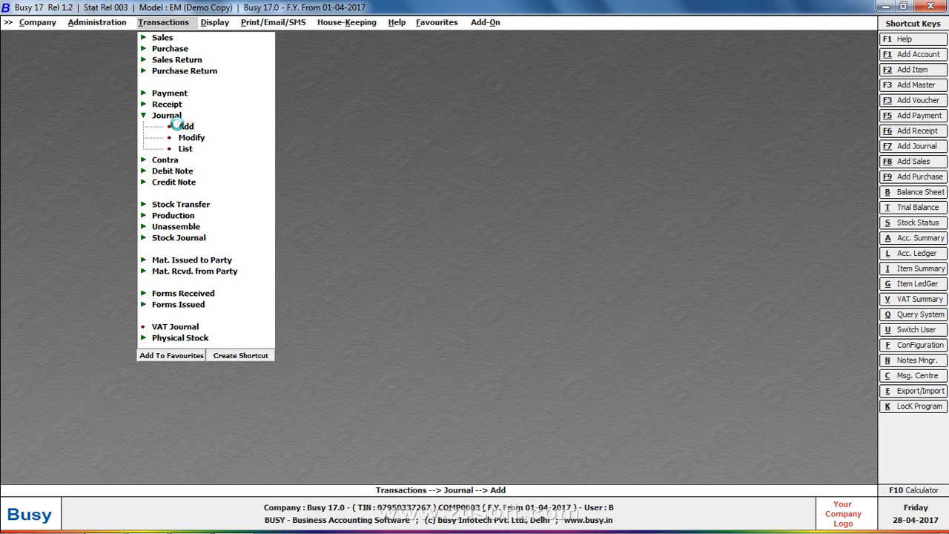
{"action": "left_click", "coordinate": [178, 127]}
{"action": "key", "text": "Return"}
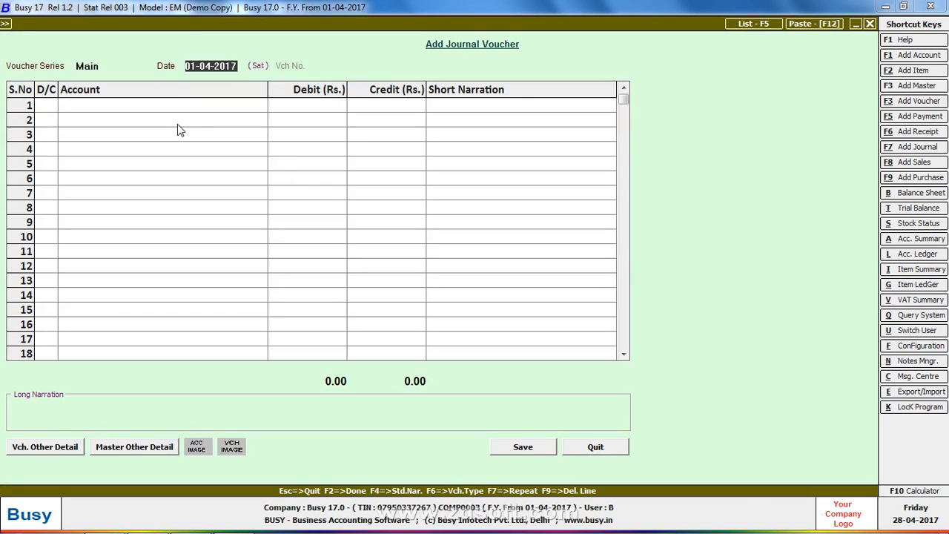
{"action": "key", "text": "alt+Tab"}
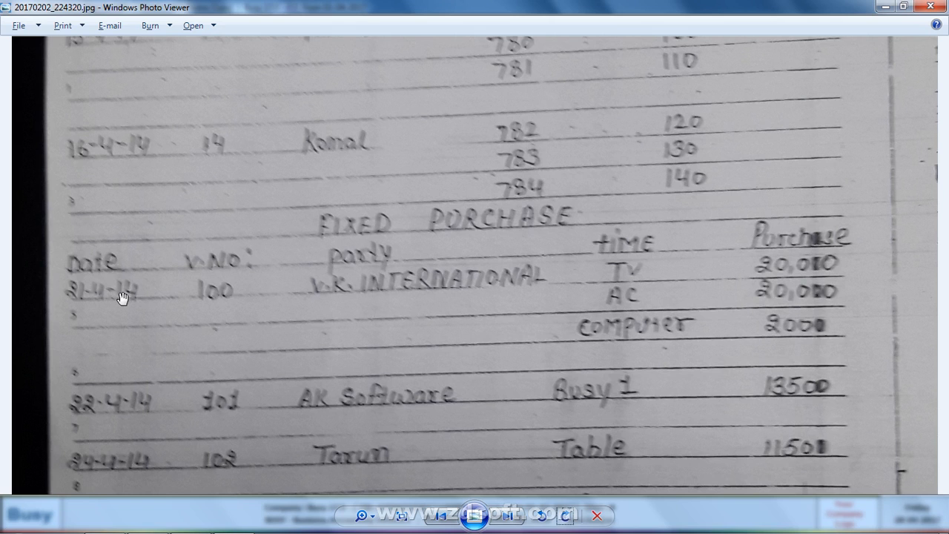
{"action": "key", "text": "alt+Tab"}
{"action": "type", "text": "21"}
{"action": "key", "text": "Return"}
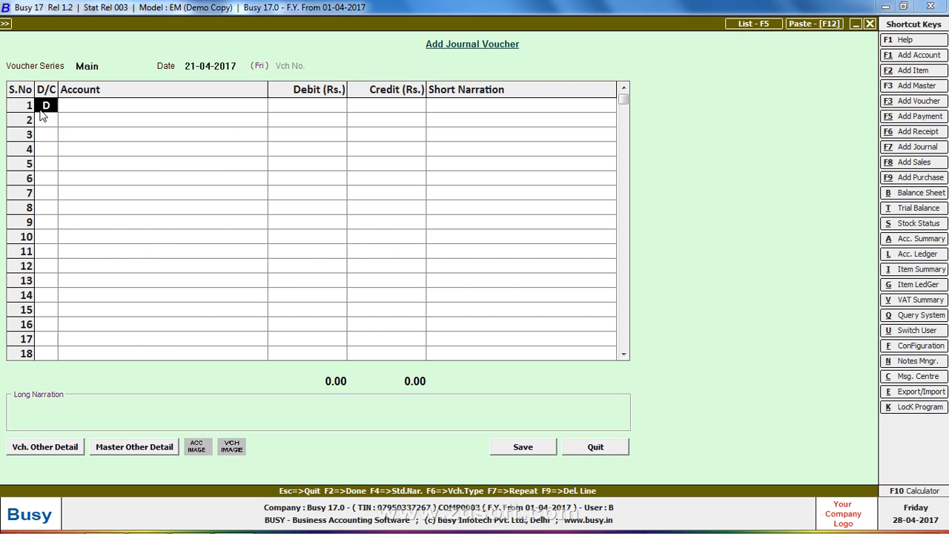
Make row 1 a debit entry and create a new account named TV in the Fixed Assets group for it.
{"action": "key", "text": "Return"}
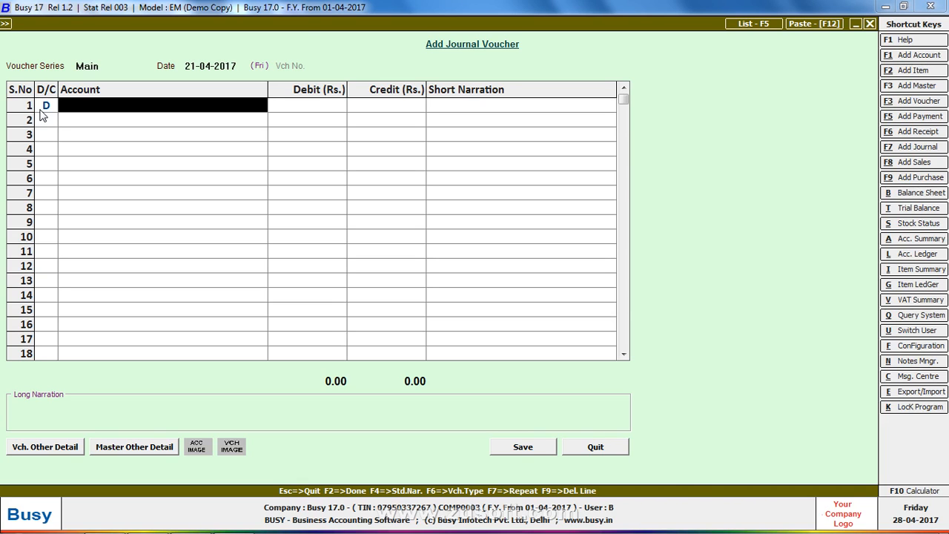
{"action": "key", "text": "alt+Tab"}
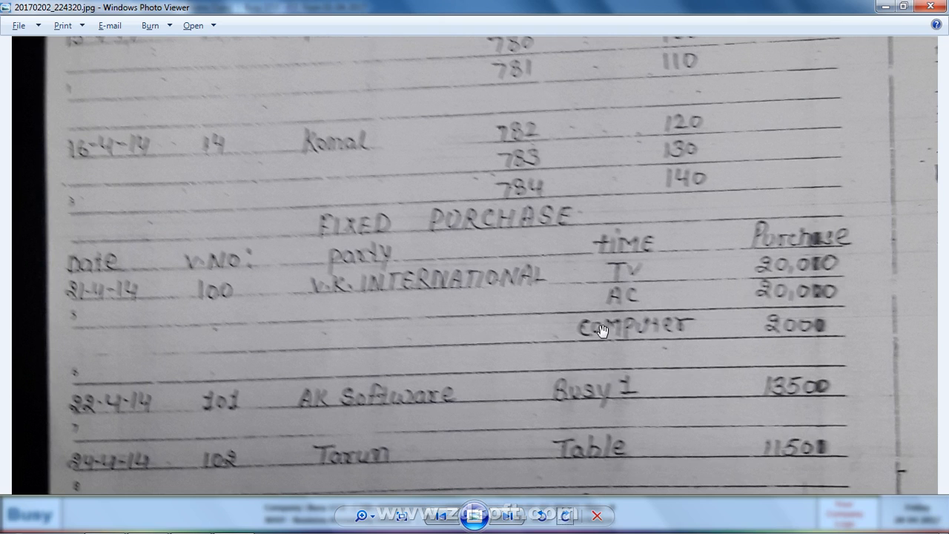
{"action": "key", "text": "alt+Tab"}
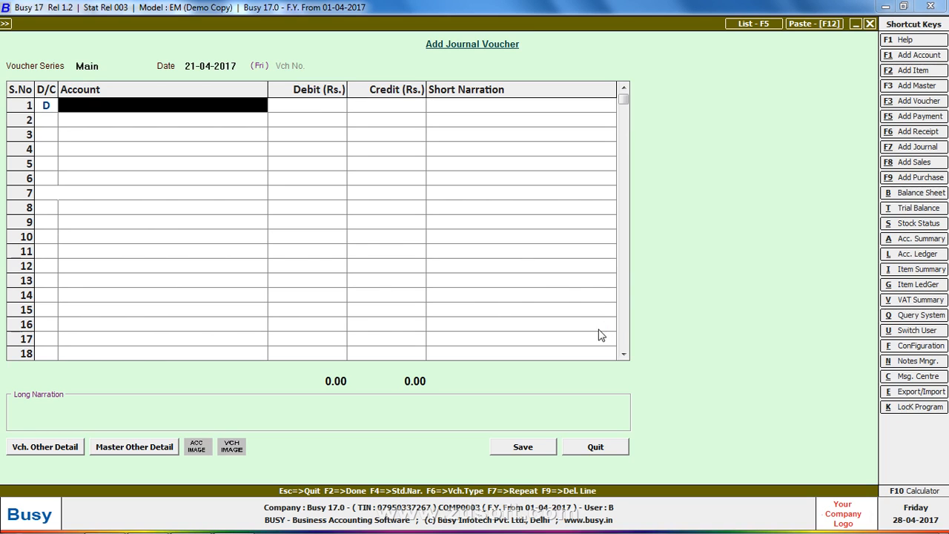
{"action": "key", "text": "F1"}
{"action": "type", "text": "TV S"}
{"action": "key", "text": "BackSpace"}
{"action": "key", "text": "BackSpace"}
{"action": "key", "text": "Return"}
{"action": "key", "text": "Return"}
{"action": "type", "text": "f"}
{"action": "key", "text": "Return"}
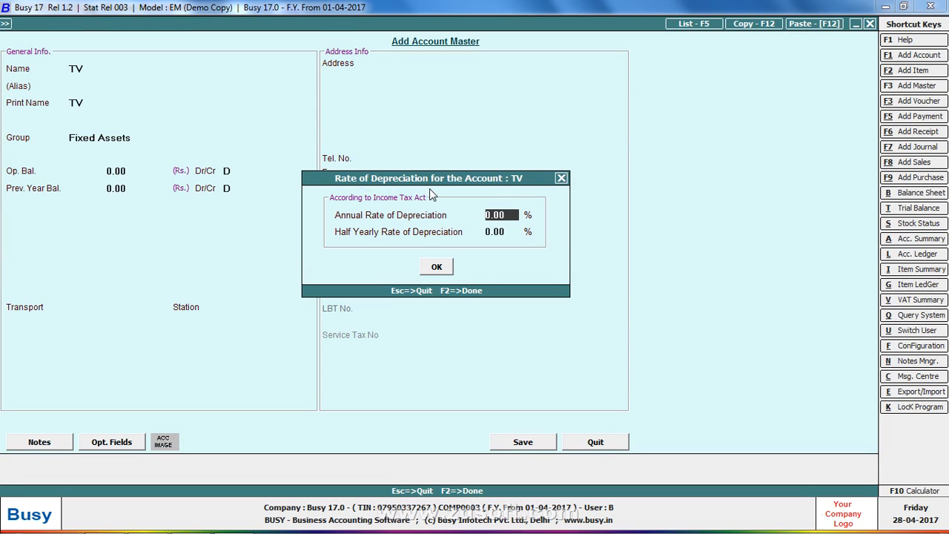
Set the TV account's annual rate of depreciation to 10% and save the account.
{"action": "type", "text": "10"}
{"action": "key", "text": "Return"}
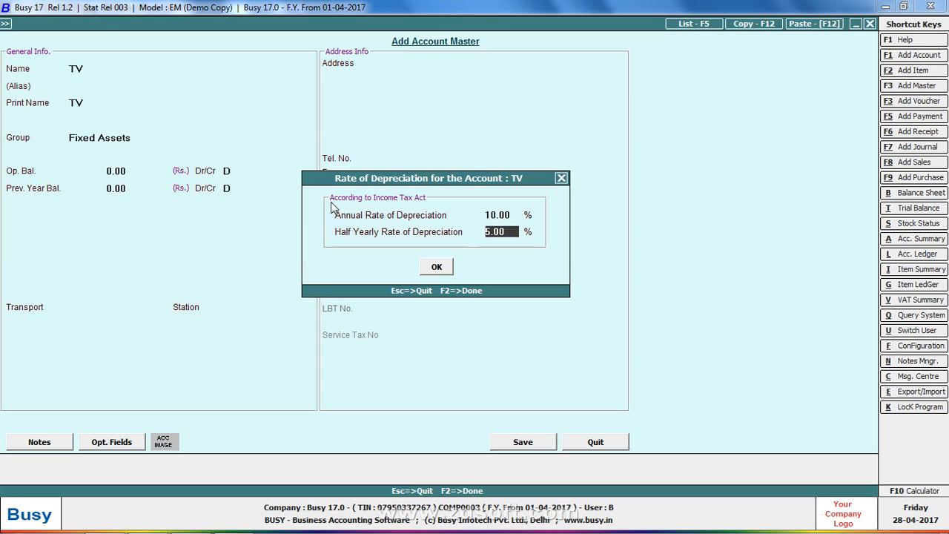
{"action": "left_click", "coordinate": [427, 271]}
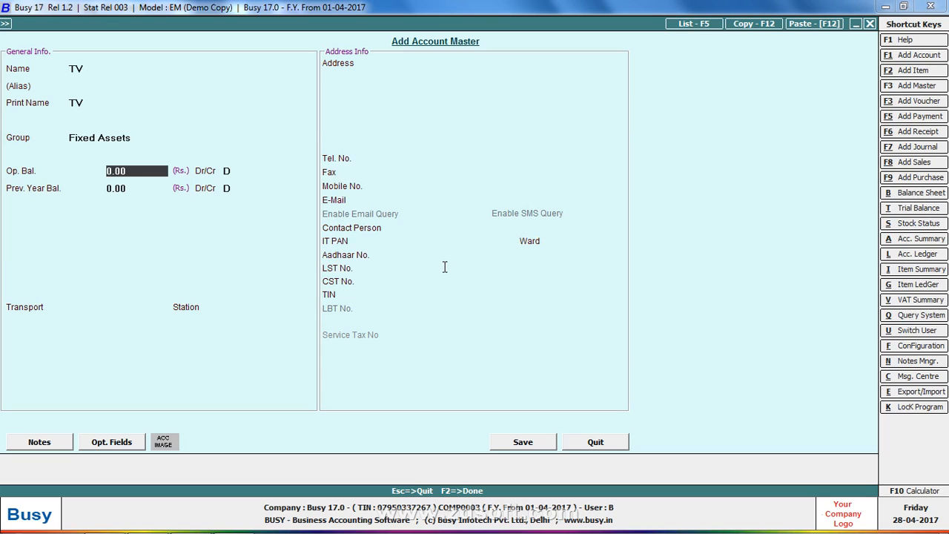
{"action": "key", "text": "F2"}
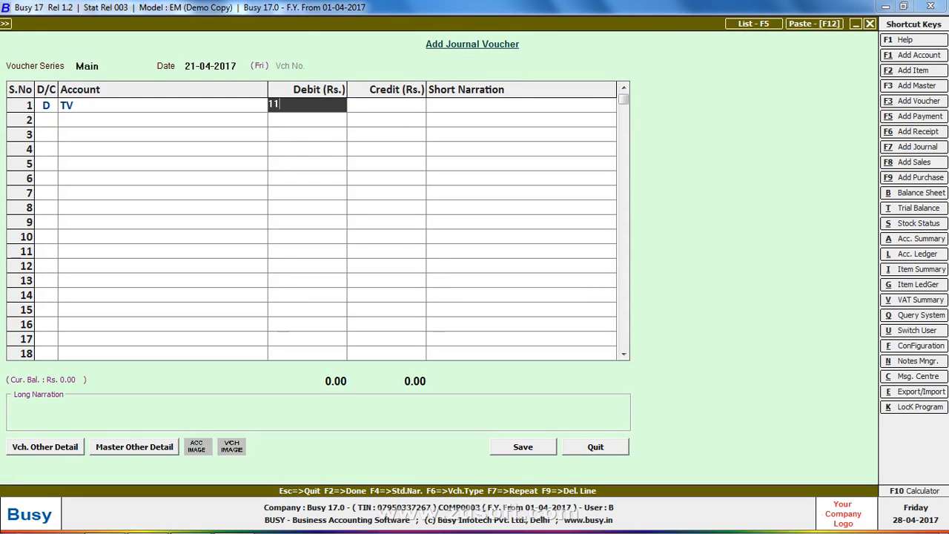
Enter 22,000 as the debit amount for TV.
{"action": "key", "text": "alt+Tab"}
{"action": "key", "text": "alt+Tab"}
{"action": "key", "text": "BackSpace"}
{"action": "key", "text": "BackSpace"}
{"action": "type", "text": "22000"}
{"action": "key", "text": "Return"}
{"action": "key", "text": "Return"}
{"action": "key", "text": "Return"}
{"action": "key", "text": "Return"}
Set the debit amount of the TV row to 20,000.
{"action": "key", "text": "Up"}
{"action": "key", "text": "Return"}
{"action": "key", "text": "Return"}
{"action": "key", "text": "Up"}
{"action": "type", "text": "20,0"}
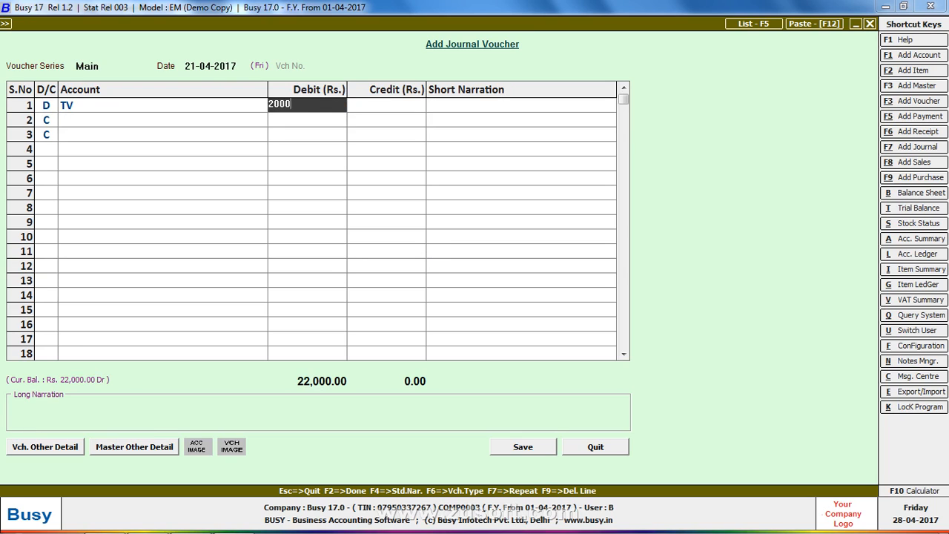
{"action": "type", "text": "00"}
{"action": "key", "text": "Return"}
{"action": "key", "text": "Return"}
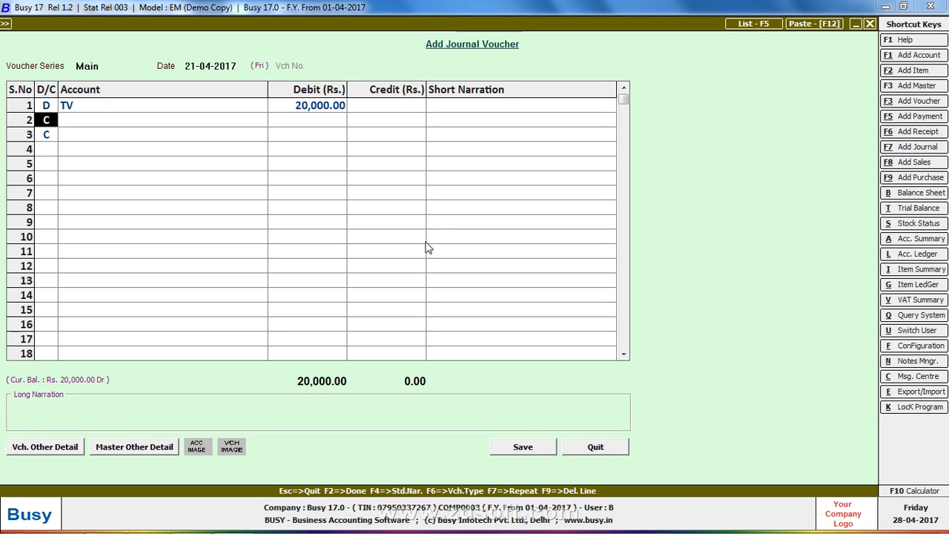
Make row 2 a debit entry and create a new account named AC in the Fixed Assets group for it.
{"action": "type", "text": "D"}
{"action": "key", "text": "Return"}
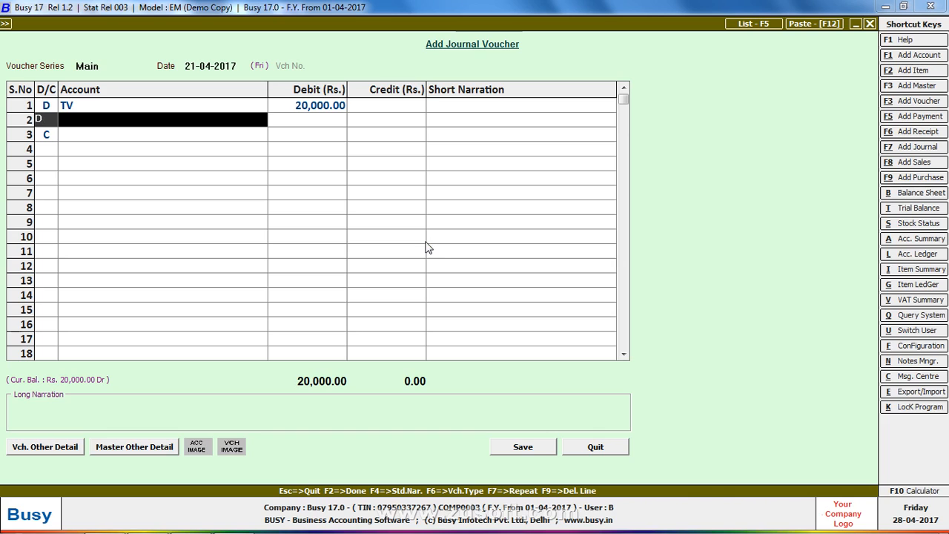
{"action": "key", "text": "F3"}
{"action": "type", "text": "ACV"}
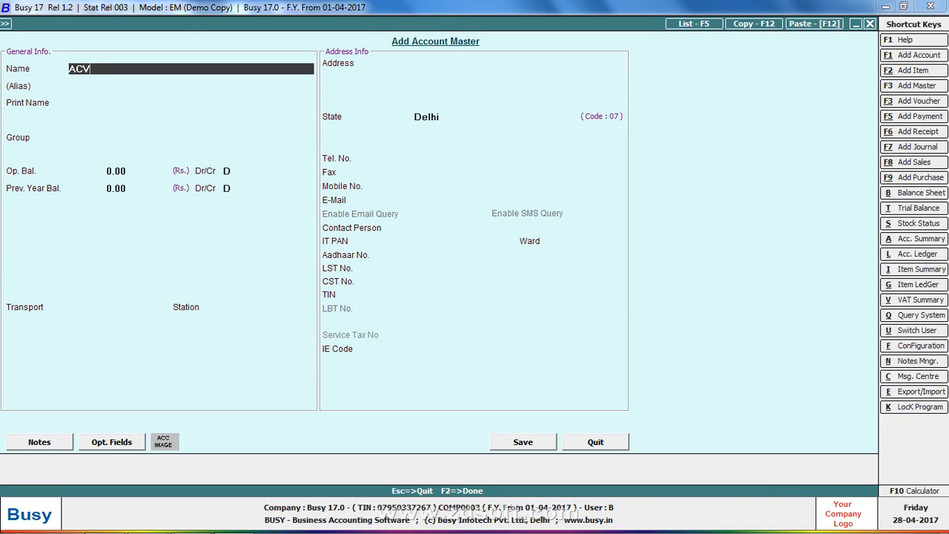
{"action": "key", "text": "Return"}
{"action": "key", "text": "Return"}
{"action": "key", "text": "Return"}
{"action": "type", "text": "F"}
{"action": "key", "text": "Return"}
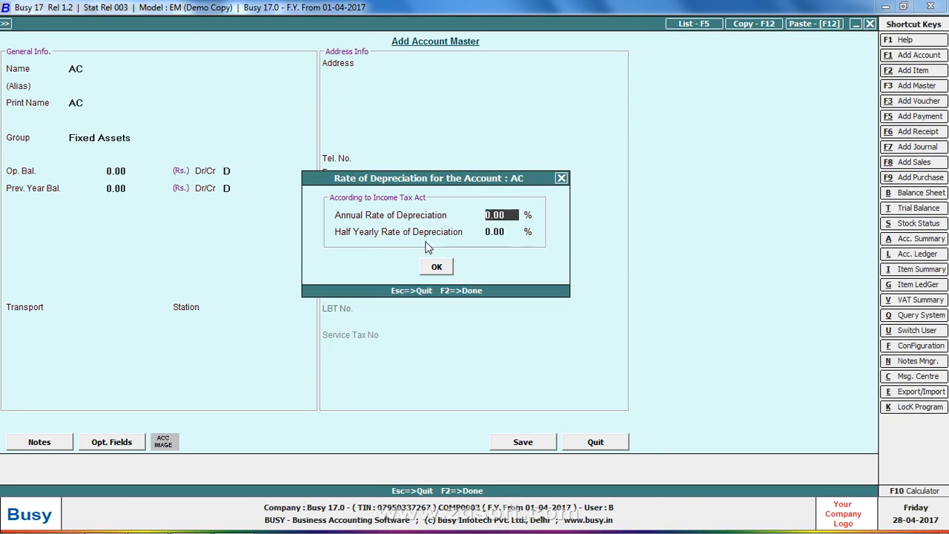
Set the AC account's annual rate of depreciation to 10% and save the account.
{"action": "type", "text": "10"}
{"action": "key", "text": "Return"}
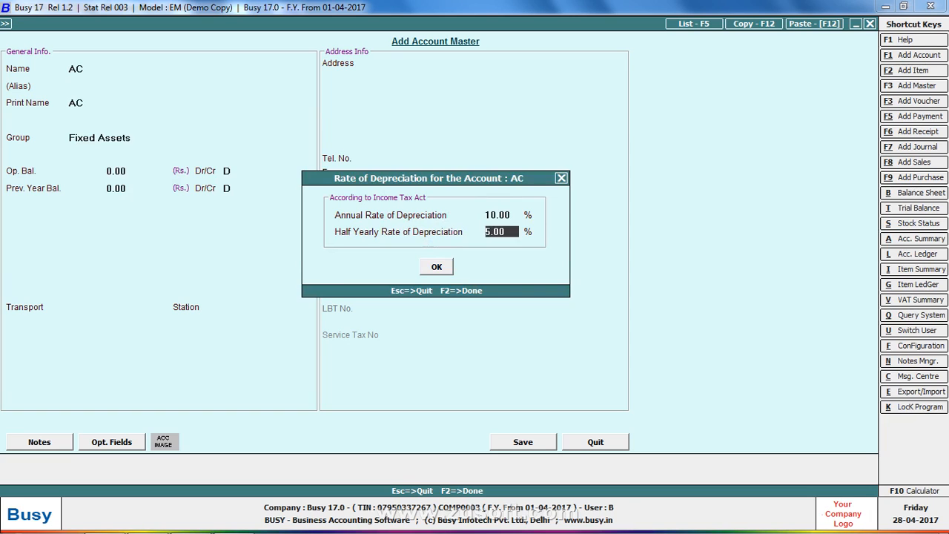
{"action": "key", "text": "Return"}
{"action": "key", "text": "F2"}
Enter 20,000 as the debit amount for AC.
{"action": "key", "text": "Return"}
{"action": "type", "text": "20000"}
{"action": "key", "text": "Return"}
{"action": "key", "text": "Return"}
{"action": "key", "text": "Return"}
{"action": "key", "text": "Return"}
Make row 3 a debit entry for the existing Computers account.
{"action": "key", "text": "Up"}
{"action": "type", "text": "d"}
{"action": "key", "text": "Return"}
{"action": "type", "text": "comp"}
{"action": "key", "text": "Return"}
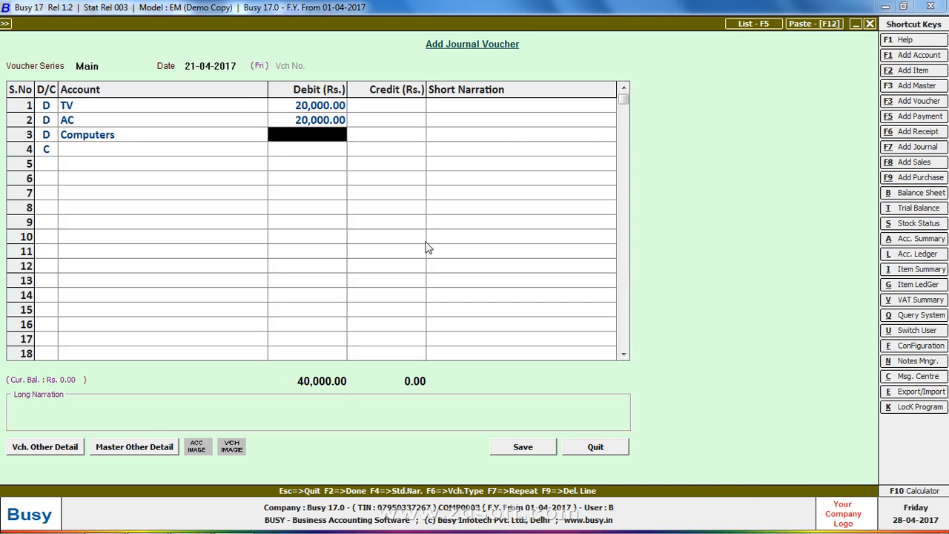
Enter 2,000 as the debit amount for Computers and bring up the account choices for the credit entry in row 4.
{"action": "key", "text": "alt+Tab"}
{"action": "key", "text": "alt+Tab"}
{"action": "type", "text": "20000"}
{"action": "key", "text": "BackSpace"}
{"action": "key", "text": "Return"}
{"action": "key", "text": "Return"}
{"action": "key", "text": "Return"}
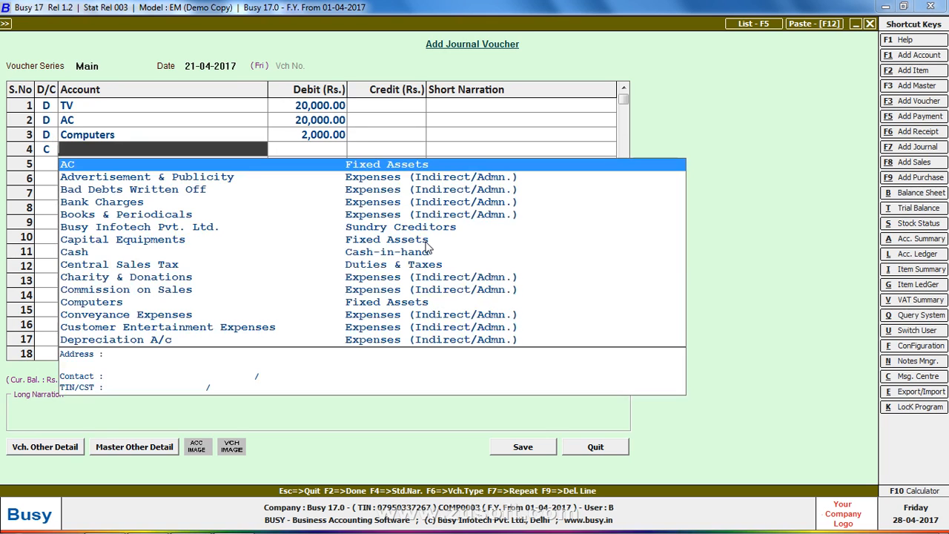
Credit Cash with 42,000 in row 4 and save the journal voucher despite the negative cash balance.
{"action": "type", "text": "cash"}
{"action": "key", "text": "Return"}
{"action": "key", "text": "Return"}
{"action": "key", "text": "Return"}
{"action": "key", "text": "Return"}
{"action": "key", "text": "Return"}
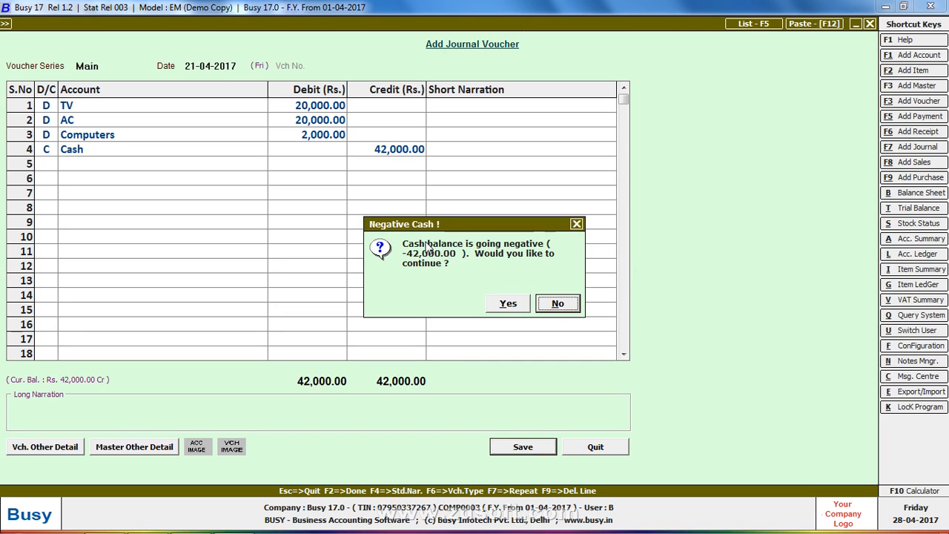
{"action": "key", "text": "Left"}
{"action": "key", "text": "Return"}
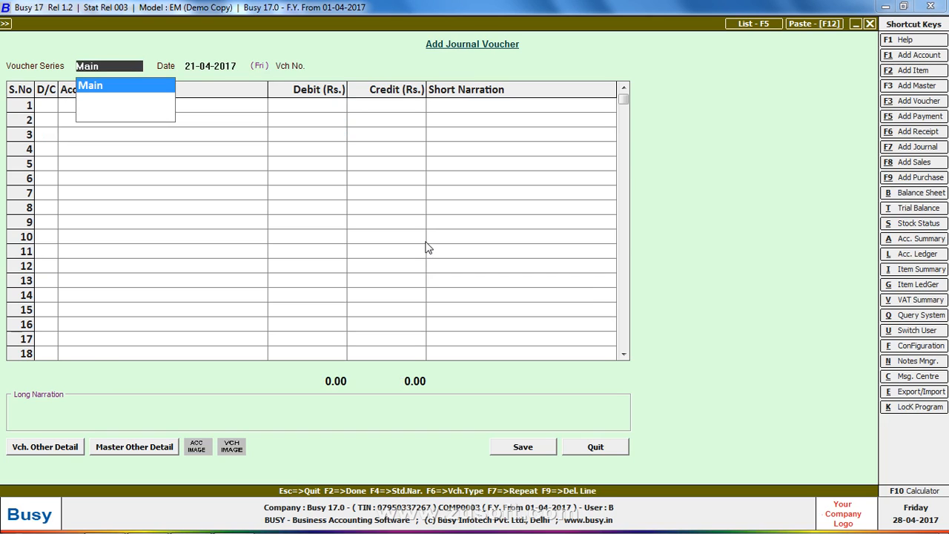
List the journal vouchers, open the 21-04-2017 voucher and go to its Cash entry in row 4.
{"action": "key", "text": "F5"}
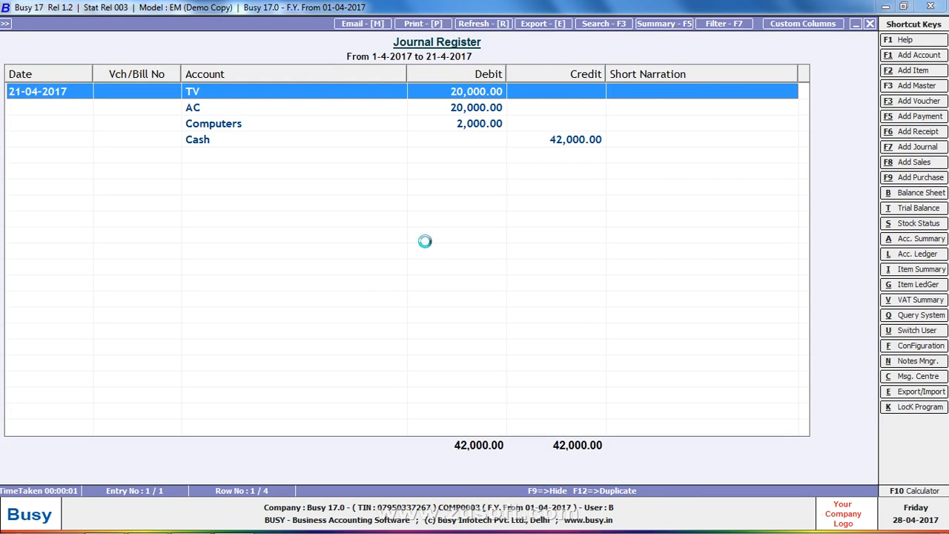
{"action": "key", "text": "Return"}
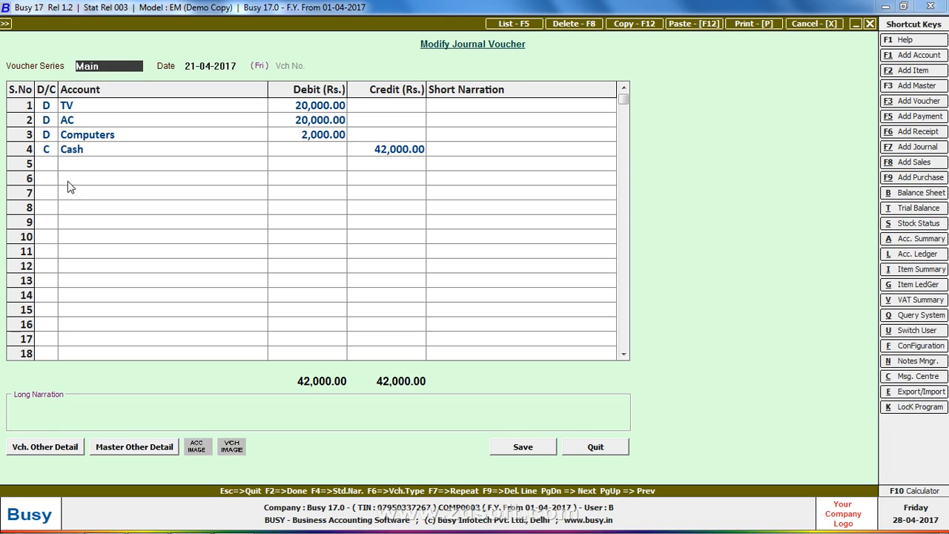
{"action": "left_click", "coordinate": [95, 150]}
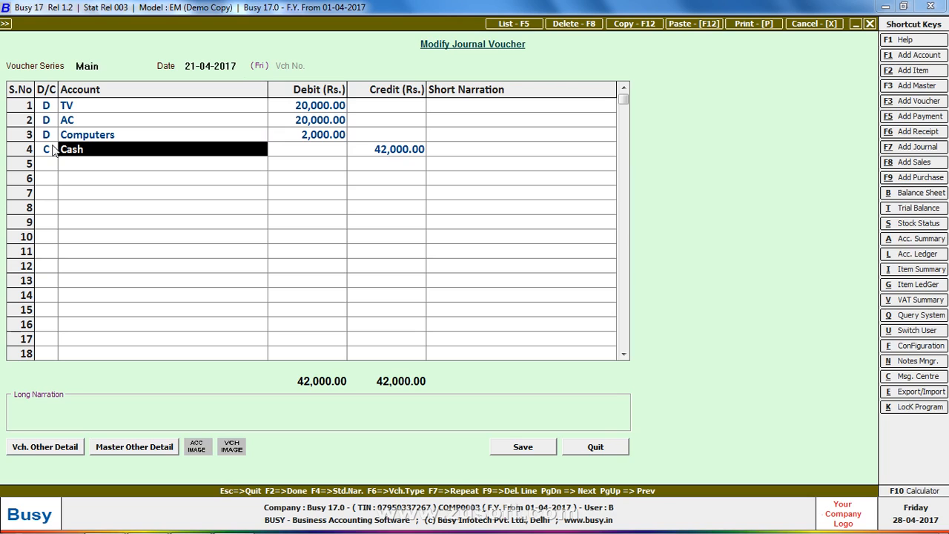
Save the journal voucher again with Cash as the credit account, accepting the negative cash balance.
{"action": "key", "text": "Return"}
{"action": "key", "text": "Return"}
{"action": "key", "text": "Return"}
{"action": "key", "text": "Return"}
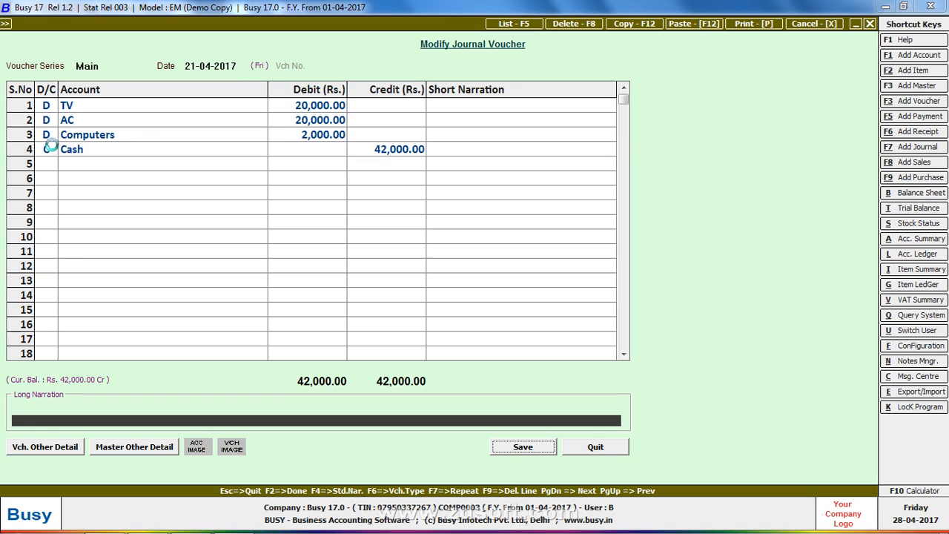
{"action": "key", "text": "Return"}
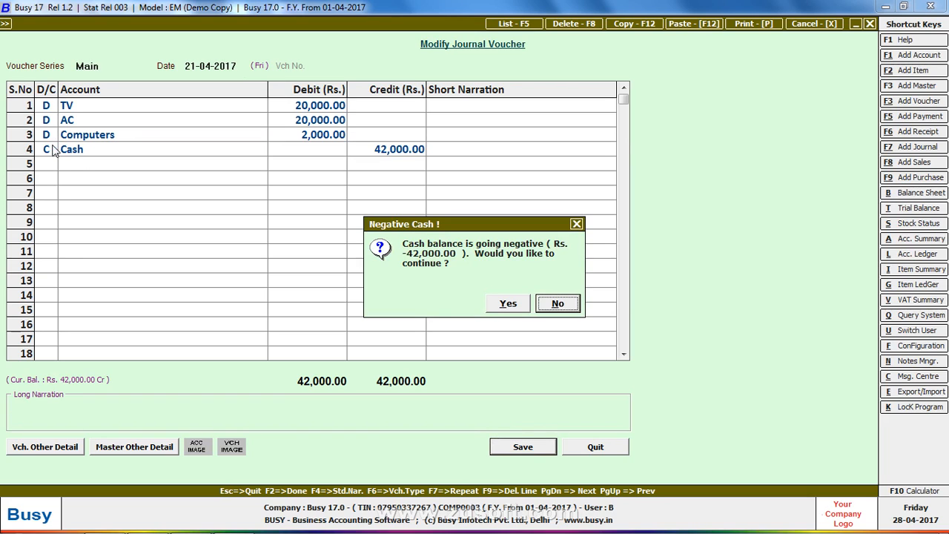
{"action": "key", "text": "y"}
{"action": "key", "text": "Return"}
{"action": "key", "text": "y"}
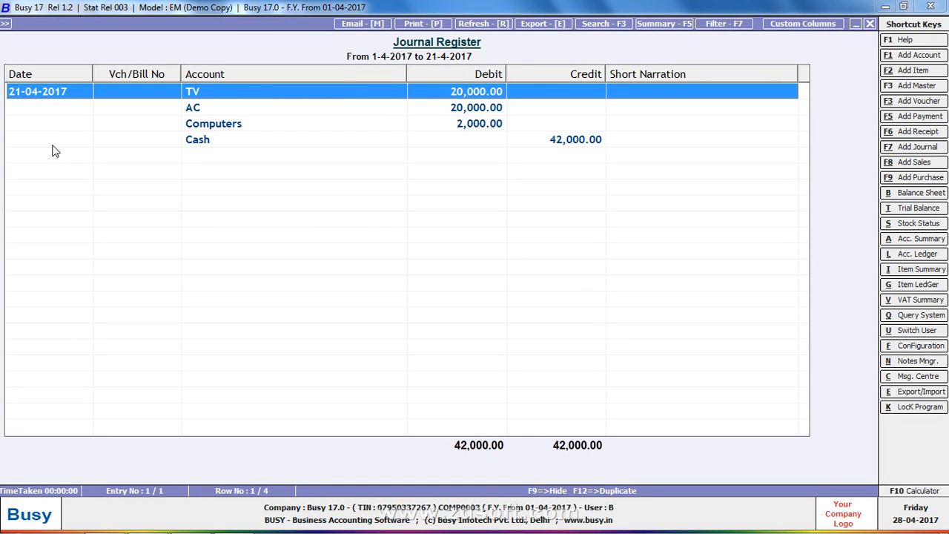
Reopen the journal voucher and start a new account named VK INTERNATIONAL from the Cash entry in row 4.
{"action": "key", "text": "Return"}
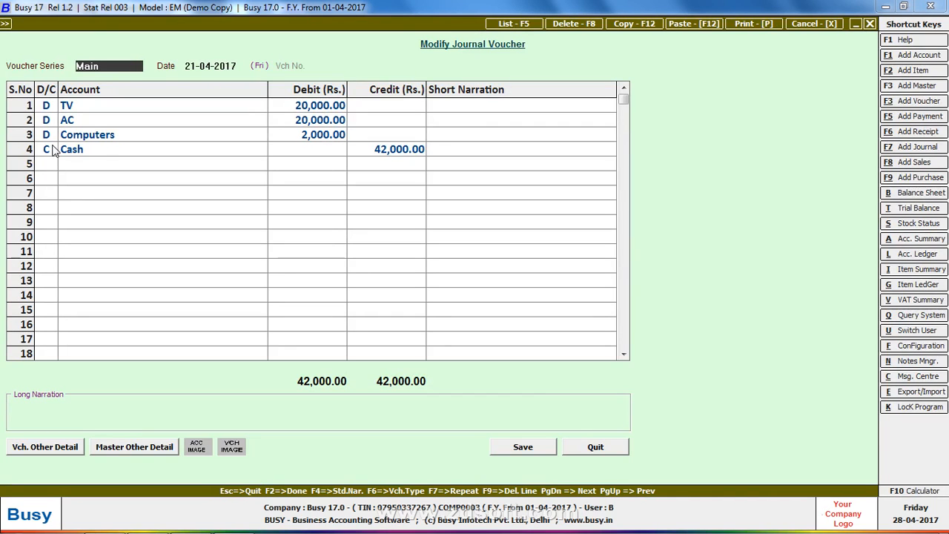
{"action": "left_click", "coordinate": [96, 166]}
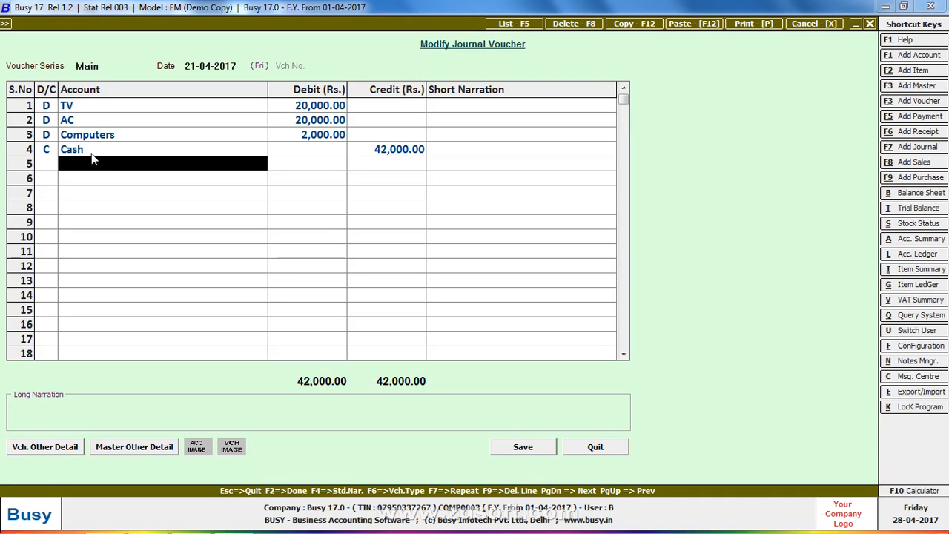
{"action": "key", "text": "F3"}
{"action": "key", "text": "Escape"}
{"action": "left_click", "coordinate": [89, 154]}
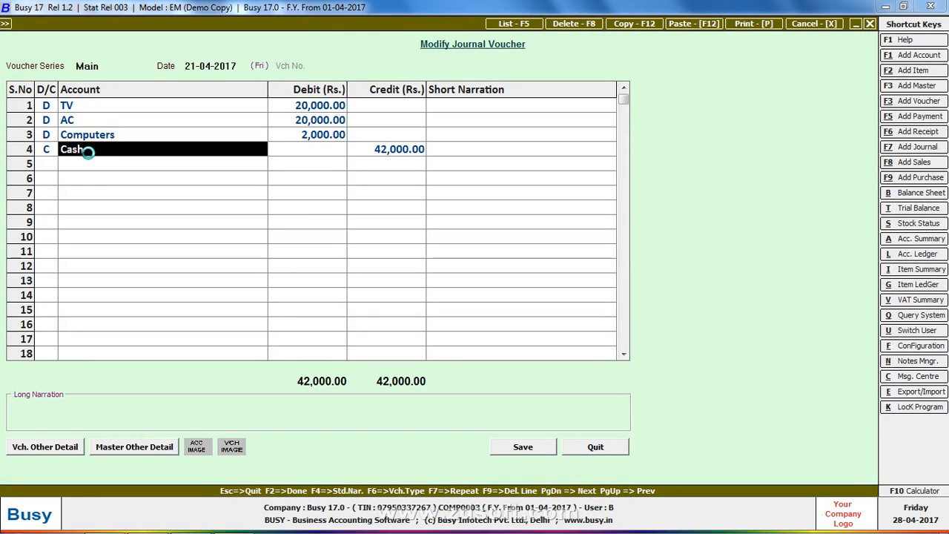
{"action": "key", "text": "F3"}
{"action": "type", "text": "VK INTERNATIONAL"}
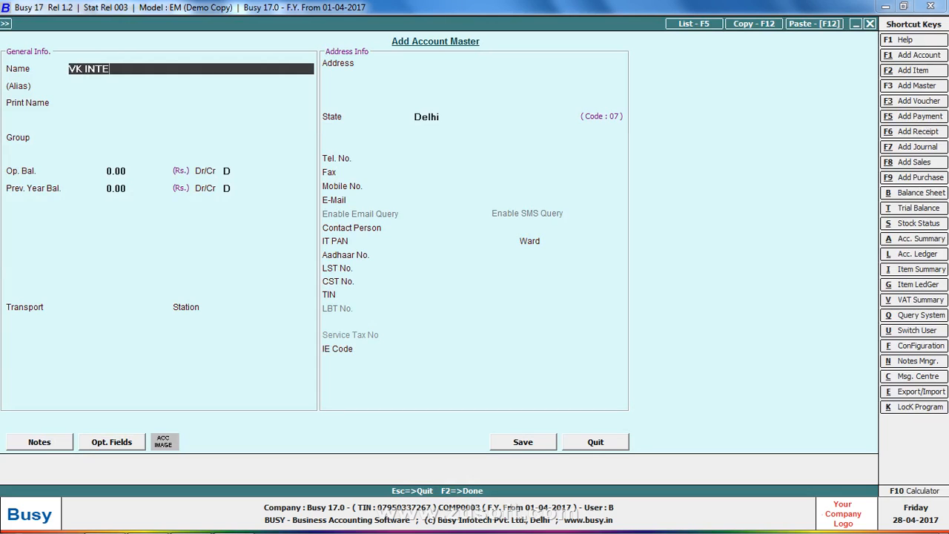
{"action": "key", "text": "Return"}
{"action": "key", "text": "Return"}
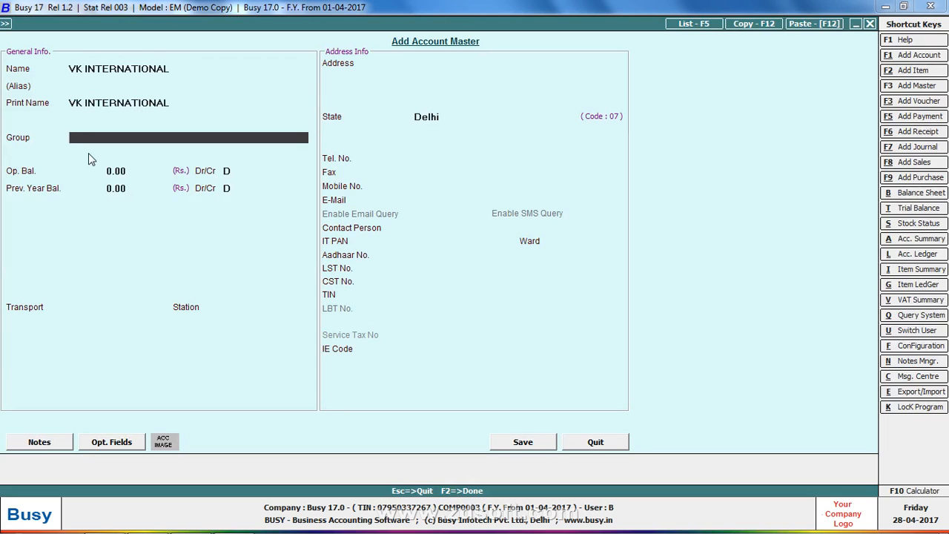
Put the account in the Sundry Creditors group, set bill-by-bill balancing to N and save it.
{"action": "type", "text": "SUN"}
{"action": "key", "text": "Return"}
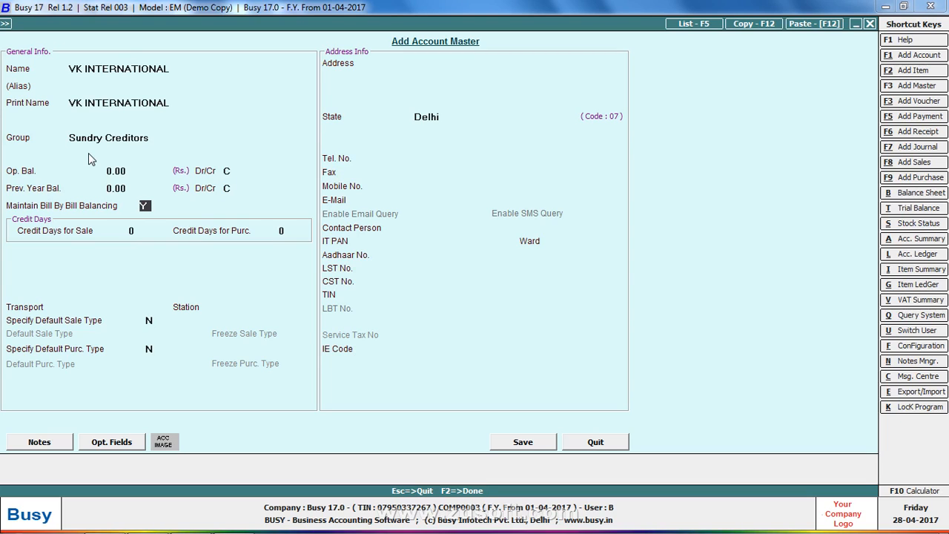
{"action": "type", "text": "N"}
{"action": "key", "text": "F2"}
{"action": "key", "text": "Return"}
Keep VK INTERNATIONAL as the row 4 account with the 42,000 credit and save the modified journal voucher.
{"action": "key", "text": "Return"}
{"action": "key", "text": "Return"}
{"action": "key", "text": "Return"}
{"action": "key", "text": "Return"}
{"action": "key", "text": "Return"}
{"action": "key", "text": "Return"}
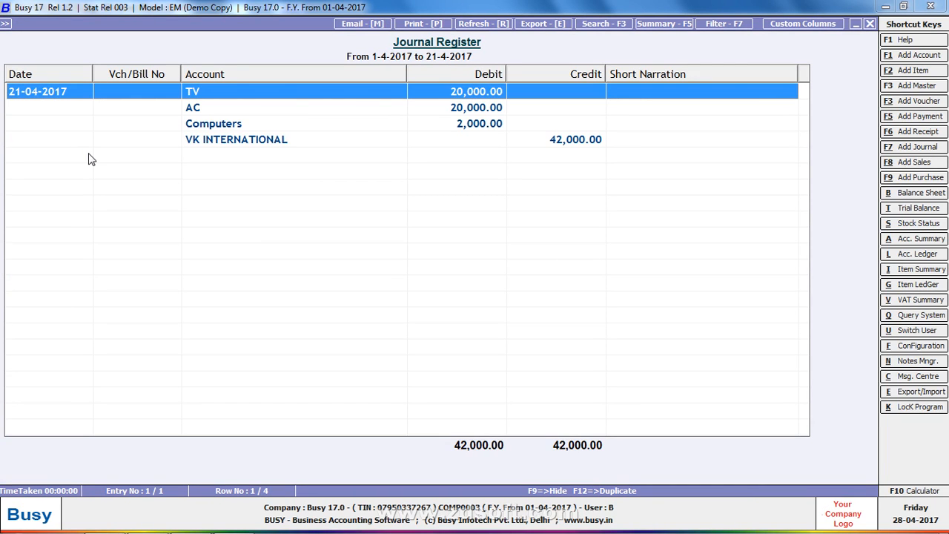
Leave the journal register and start a new payment voucher dated 22-04-2017 in the Main series.
{"action": "key", "text": "Escape"}
{"action": "key", "text": "Escape"}
{"action": "key", "text": "Return"}
{"action": "key", "text": "Up"}
{"action": "key", "text": "Up"}
{"action": "key", "text": "Return"}
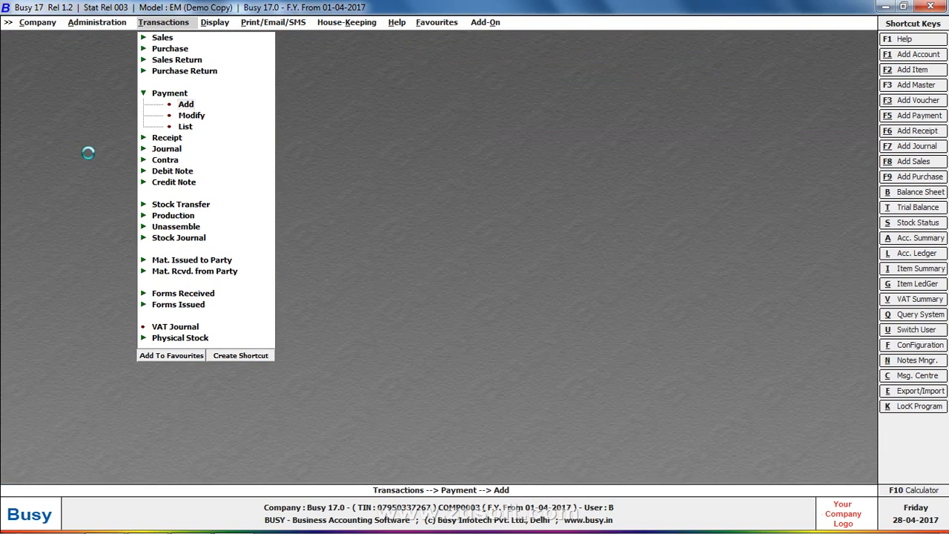
{"action": "key", "text": "Return"}
{"action": "key", "text": "Return"}
{"action": "type", "text": "22"}
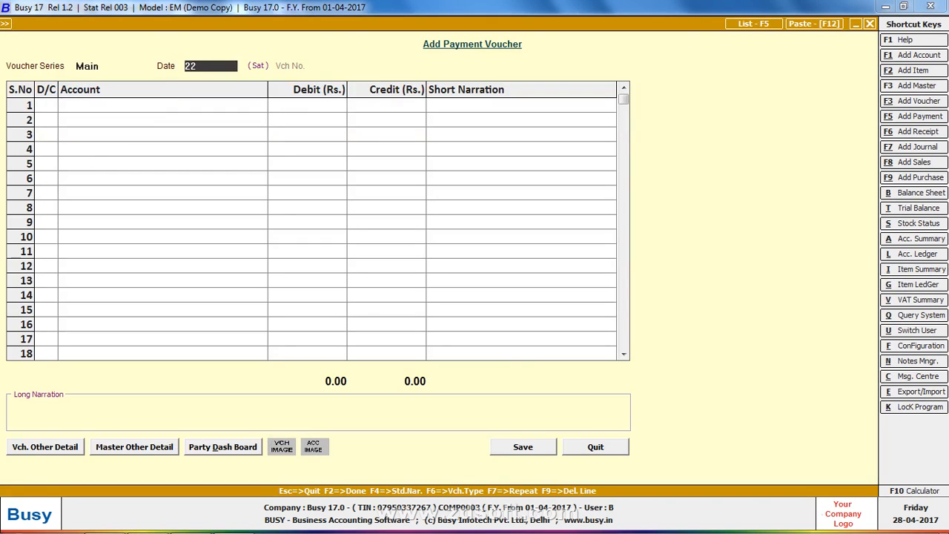
{"action": "key", "text": "Return"}
Debit VK INTERNATIONAL with 42,000 in row 1 of the payment voucher.
{"action": "key", "text": "Return"}
{"action": "type", "text": "vk"}
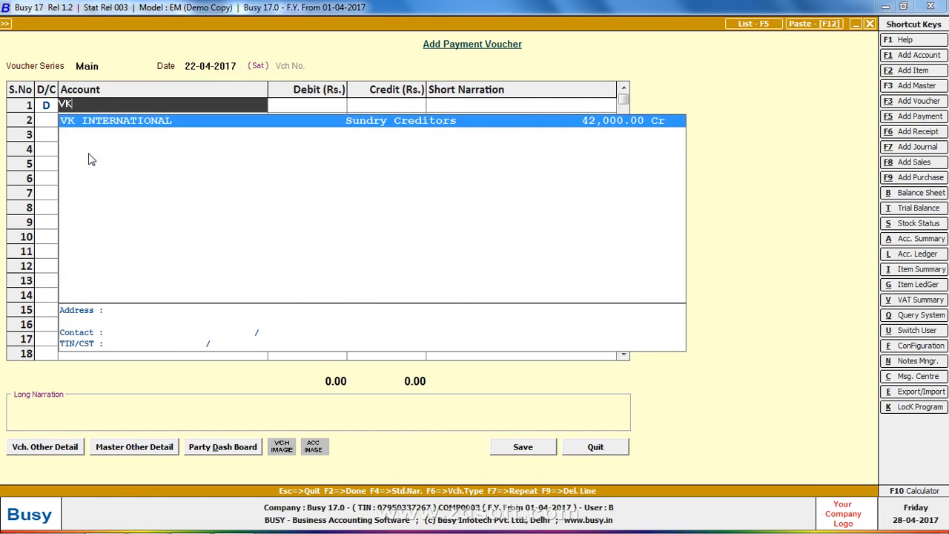
{"action": "key", "text": "Return"}
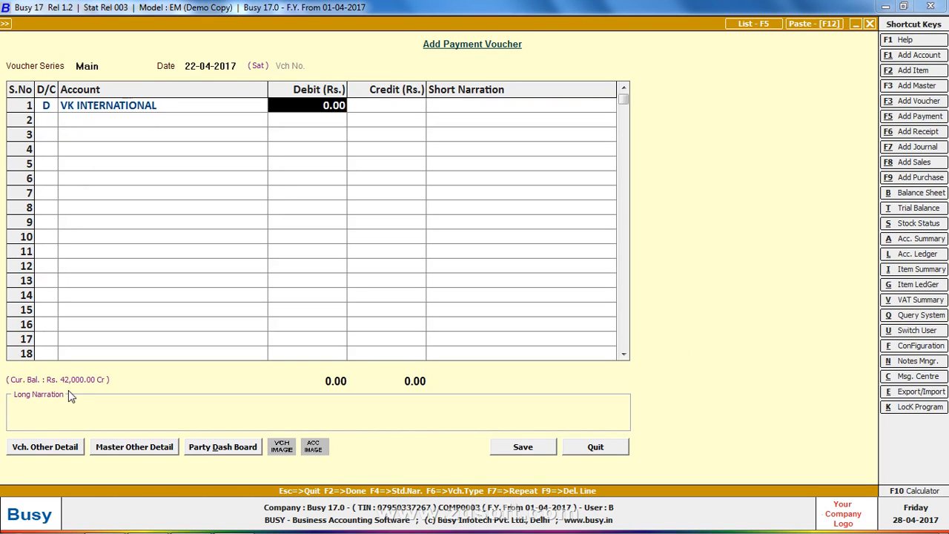
{"action": "type", "text": "420000"}
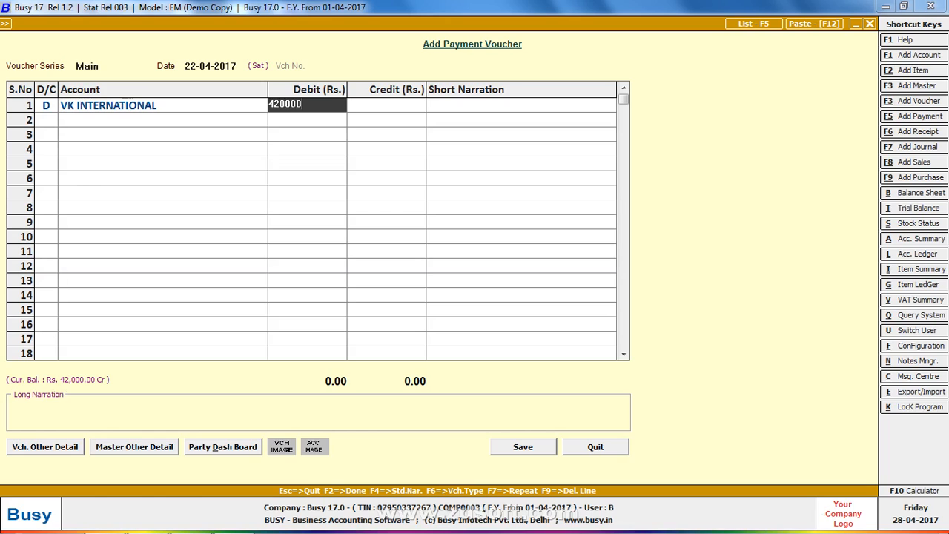
{"action": "key", "text": "Return"}
{"action": "key", "text": "Return"}
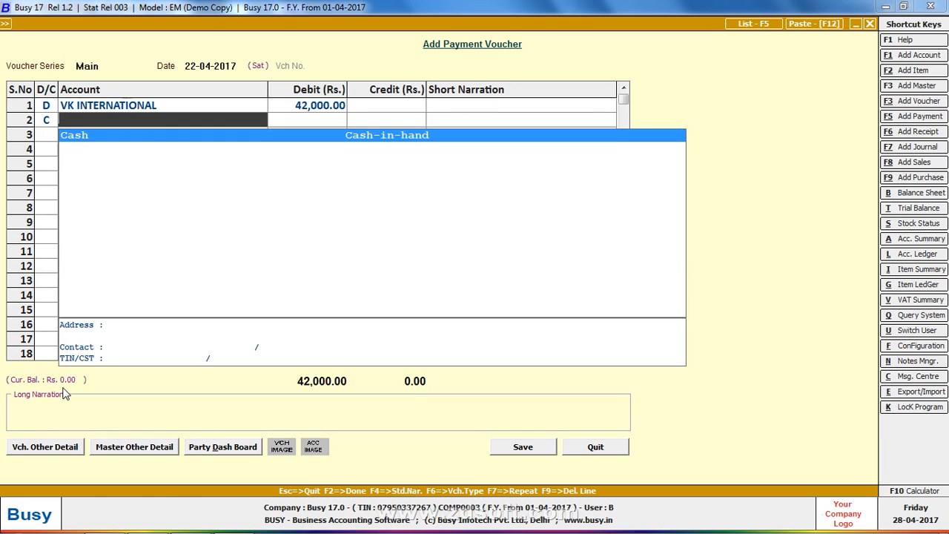
Credit Cash with 42,000 in row 2 and save the payment voucher despite the negative cash balance.
{"action": "key", "text": "Return"}
{"action": "key", "text": "Return"}
{"action": "key", "text": "Return"}
{"action": "key", "text": "Return"}
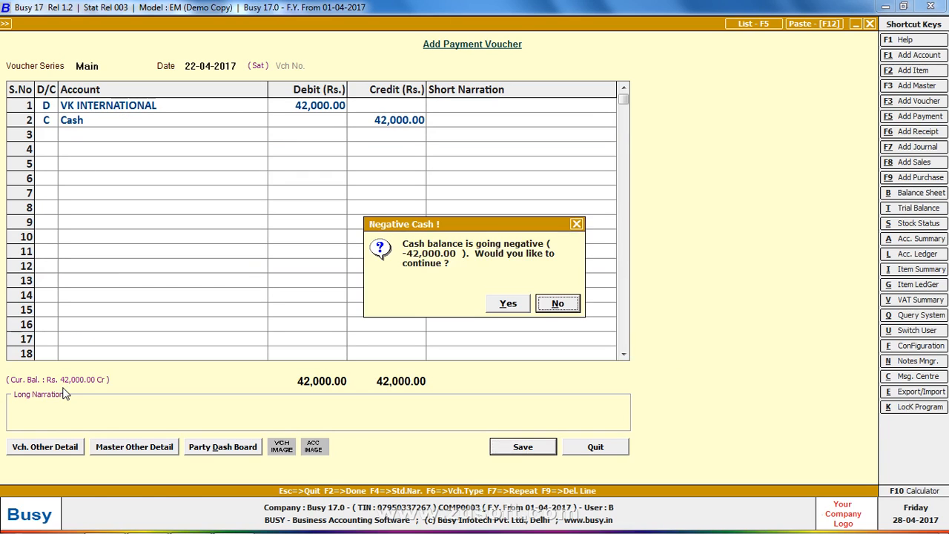
{"action": "key", "text": "Left"}
{"action": "key", "text": "Return"}
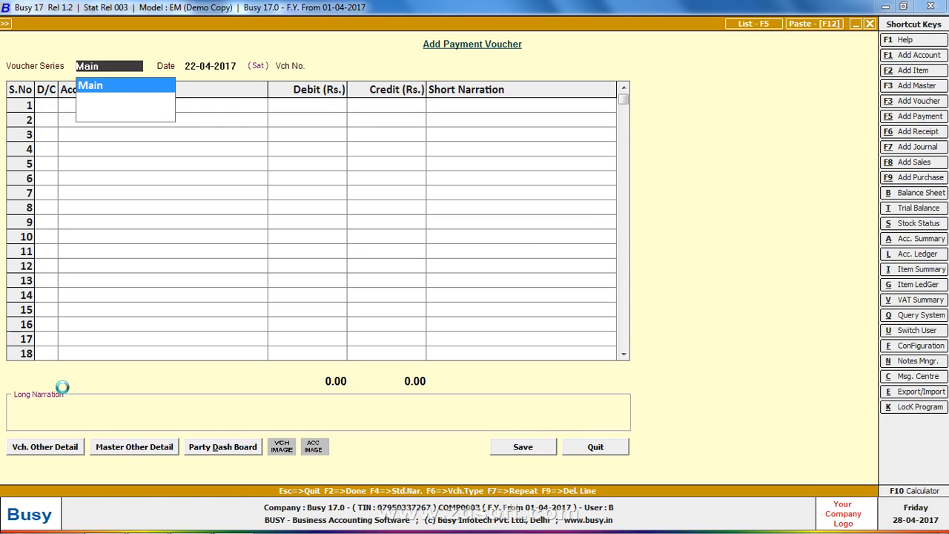
Display the VK INTERNATIONAL account ledger from 01-04-2017 to 22-04-2017.
{"action": "key", "text": "alt+l"}
{"action": "type", "text": "vi"}
{"action": "key", "text": "Return"}
{"action": "key", "text": "Up"}
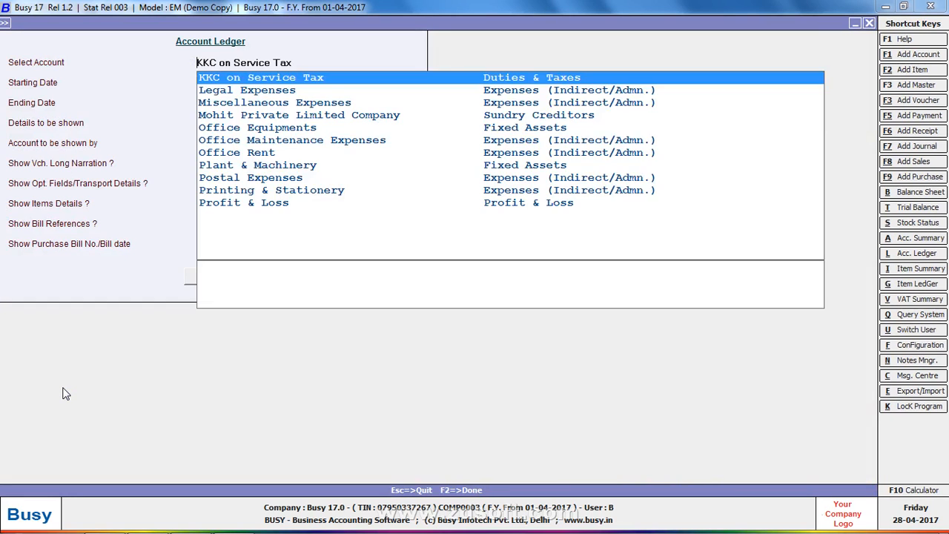
{"action": "type", "text": "vi"}
{"action": "key", "text": "BackSpace"}
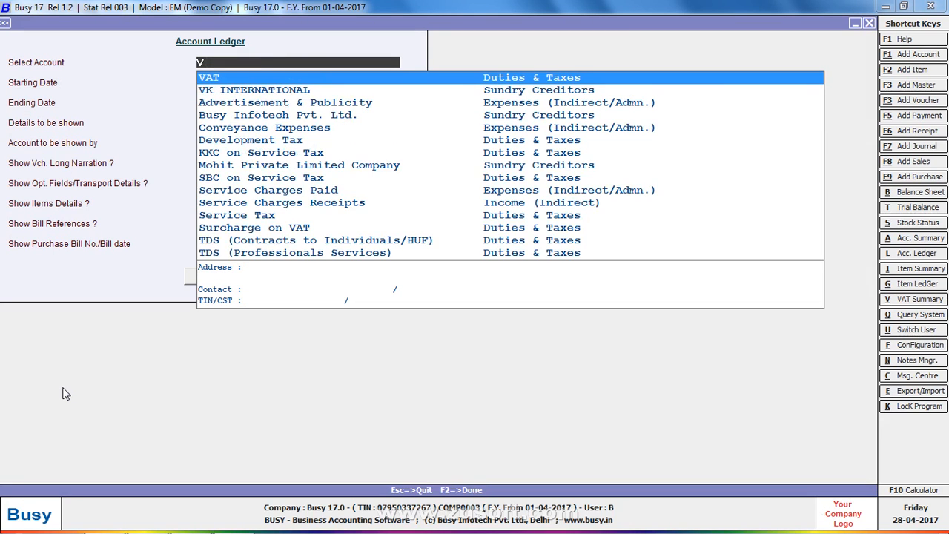
{"action": "type", "text": "k int"}
{"action": "key", "text": "Return"}
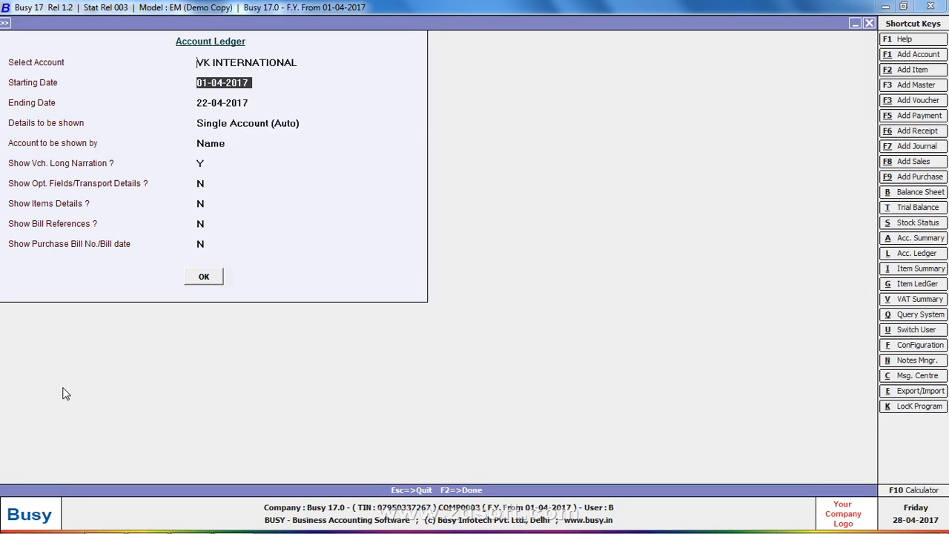
{"action": "key", "text": "F2"}
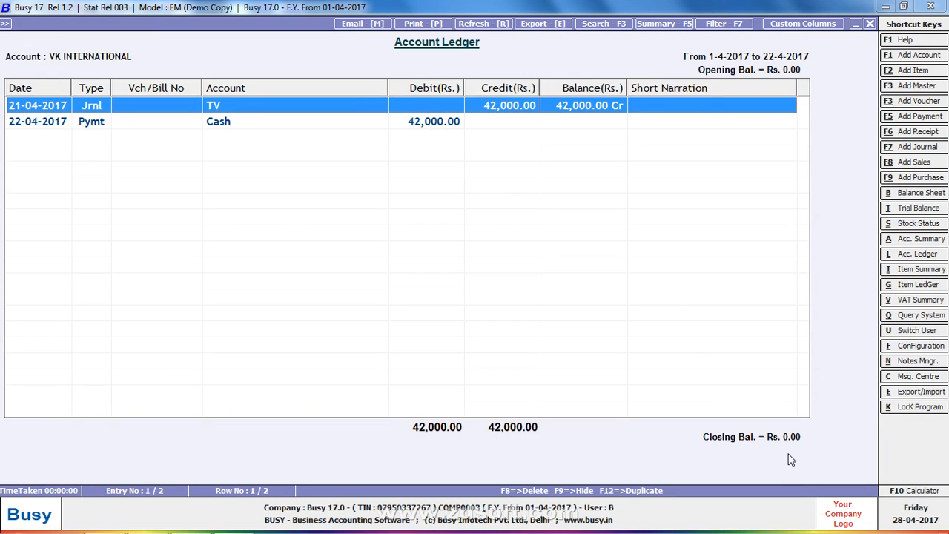
Redisplay the VK INTERNATIONAL ledger with the details shown for All Other Accounts.
{"action": "key", "text": "Escape"}
{"action": "key", "text": "Return"}
{"action": "key", "text": "Return"}
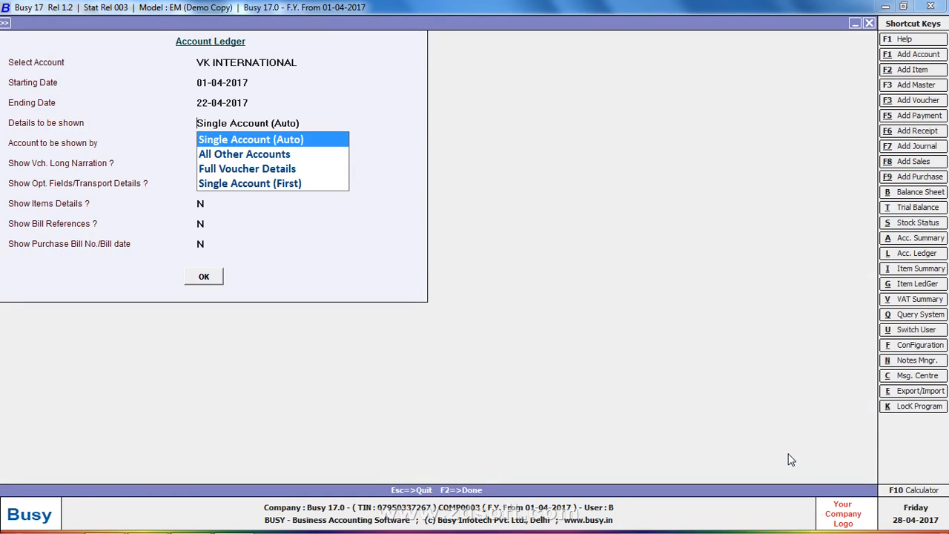
{"action": "key", "text": "Down"}
{"action": "key", "text": "Return"}
{"action": "key", "text": "Return"}
{"action": "key", "text": "Return"}
{"action": "key", "text": "Return"}
{"action": "key", "text": "Return"}
{"action": "key", "text": "Return"}
{"action": "key", "text": "Return"}
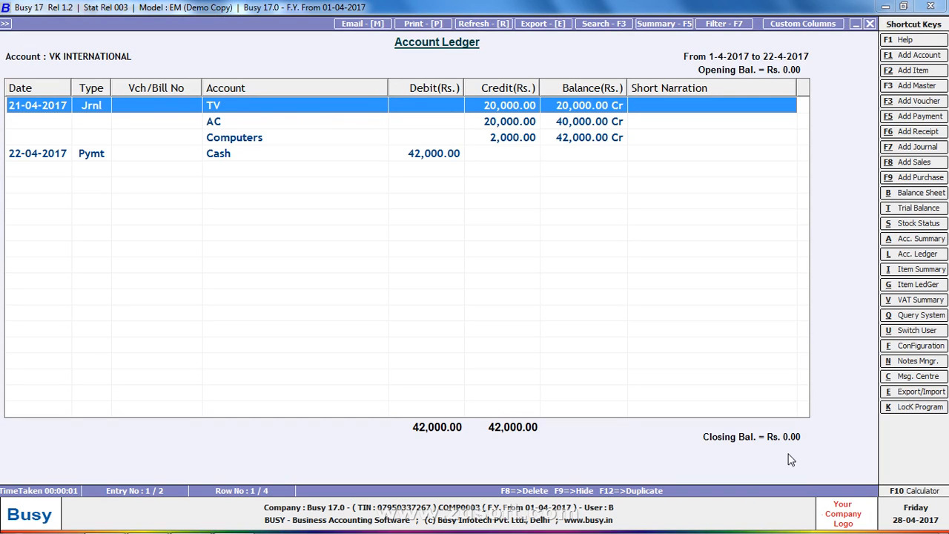
Close the account ledger and quit the blank payment voucher.
{"action": "key", "text": "Escape"}
{"action": "key", "text": "Escape"}
{"action": "key", "text": "Escape"}
{"action": "key", "text": "Escape"}
{"action": "key", "text": "Escape"}
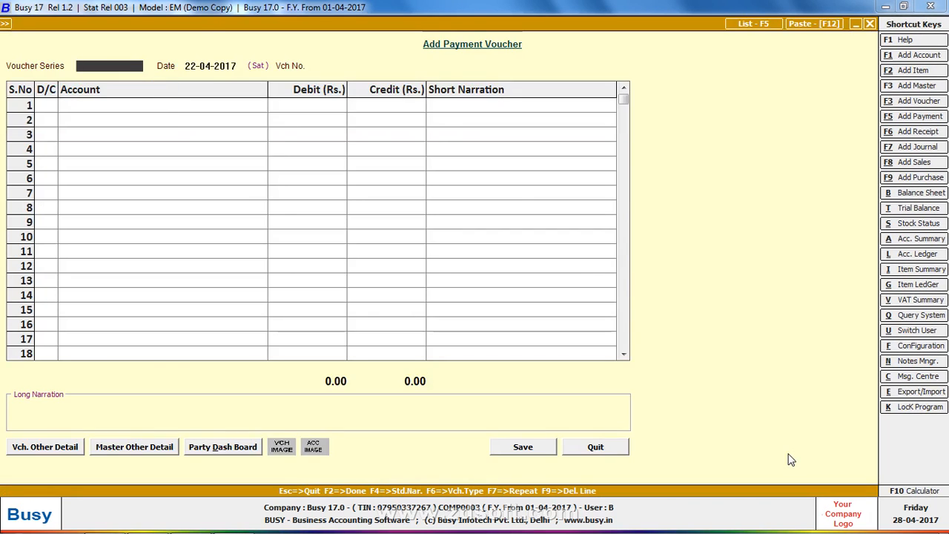
{"action": "key", "text": "Return"}
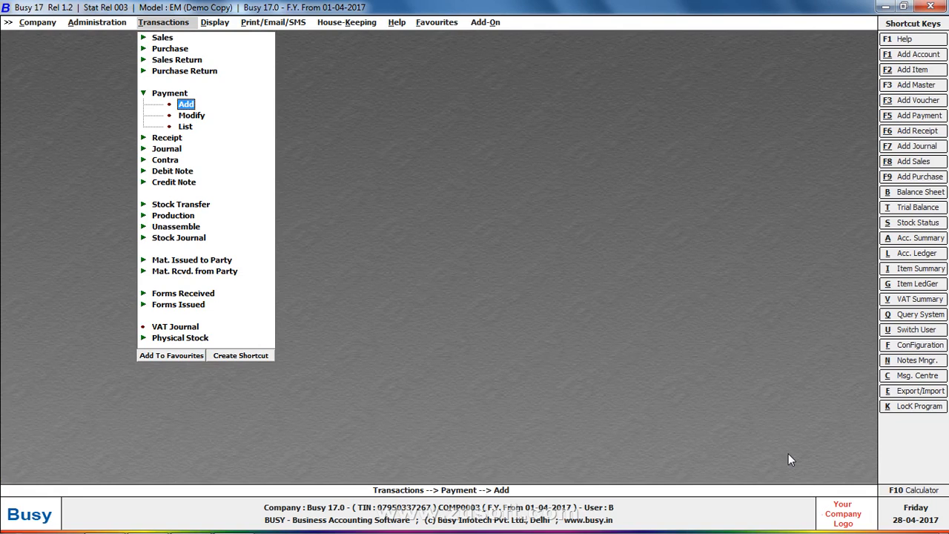
Display the Income Tax Act depreciation chart with TV as the depreciation account.
{"action": "key", "text": "Right"}
{"action": "key", "text": "Down"}
{"action": "key", "text": "Down"}
{"action": "key", "text": "Down"}
{"action": "key", "text": "Down"}
{"action": "key", "text": "Down"}
{"action": "key", "text": "Down"}
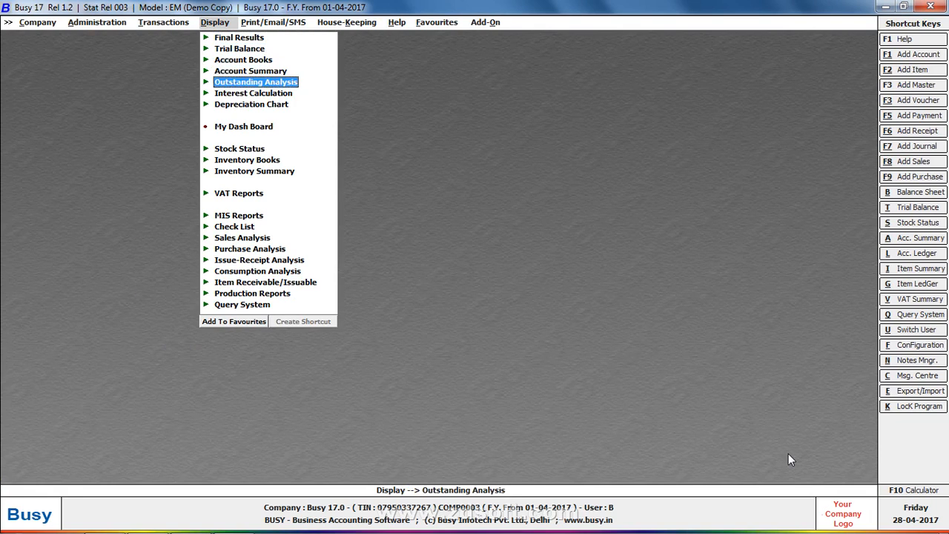
{"action": "key", "text": "Return"}
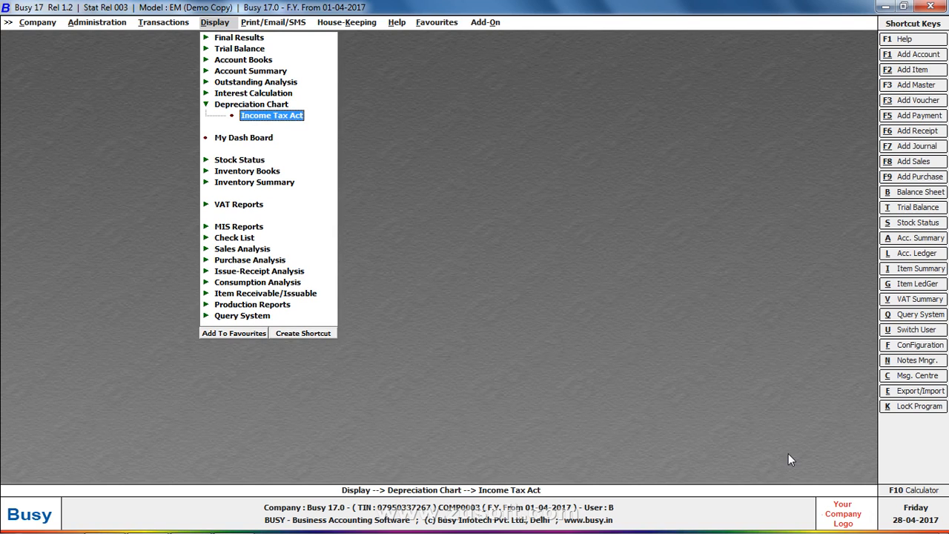
{"action": "key", "text": "Return"}
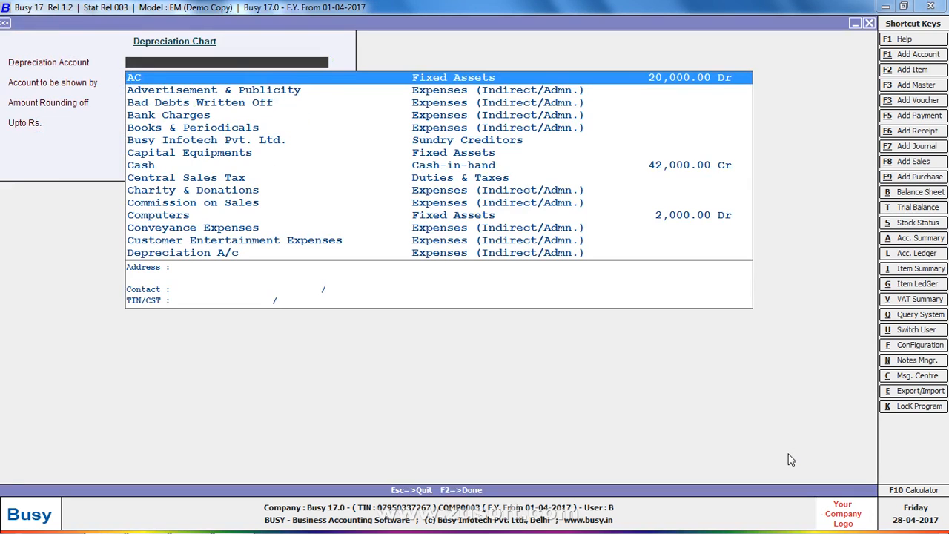
{"action": "type", "text": "TV"}
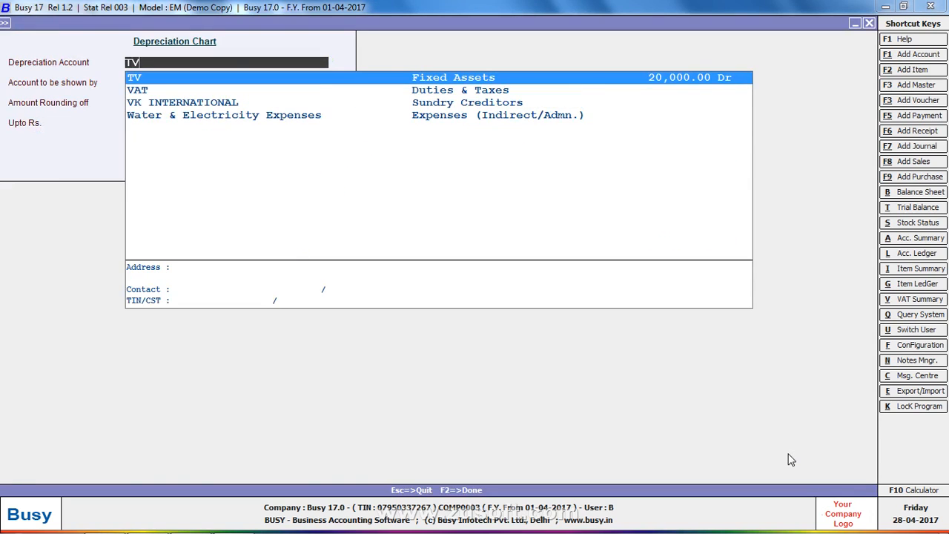
{"action": "key", "text": "Return"}
{"action": "key", "text": "F2"}
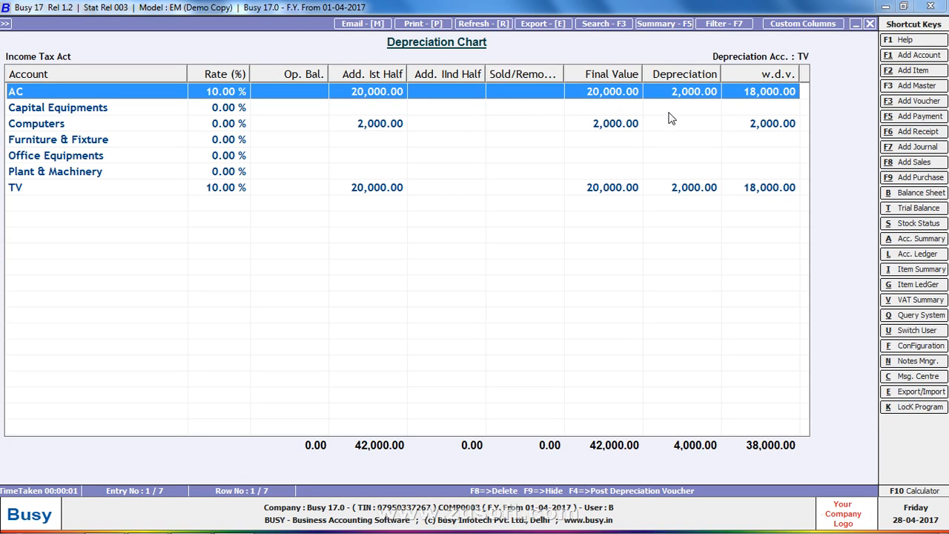
Modify the Computers account from the depreciation chart, setting its annual depreciation rate to 10%, and save it.
{"action": "left_click", "coordinate": [160, 139]}
{"action": "left_click", "coordinate": [157, 124]}
{"action": "key", "text": "Return"}
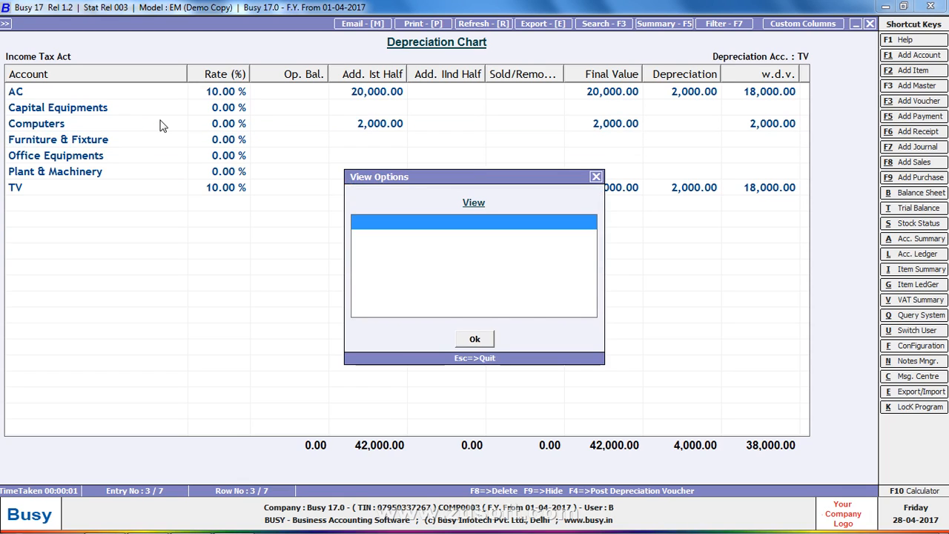
{"action": "key", "text": "Return"}
{"action": "key", "text": "Return"}
{"action": "key", "text": "Return"}
{"action": "key", "text": "Return"}
{"action": "key", "text": "Return"}
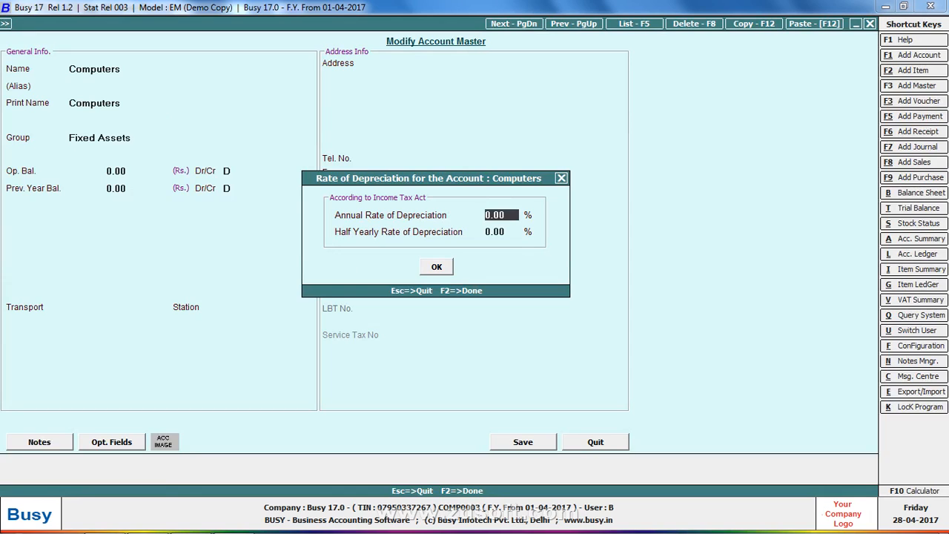
{"action": "type", "text": "10"}
{"action": "key", "text": "Return"}
{"action": "key", "text": "Return"}
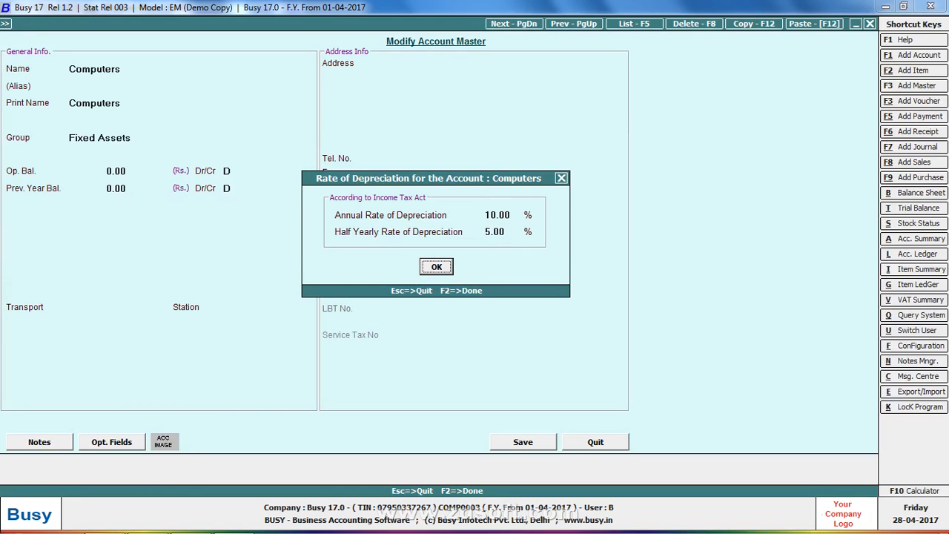
{"action": "key", "text": "Return"}
{"action": "key", "text": "Return"}
{"action": "key", "text": "Return"}
{"action": "key", "text": "Return"}
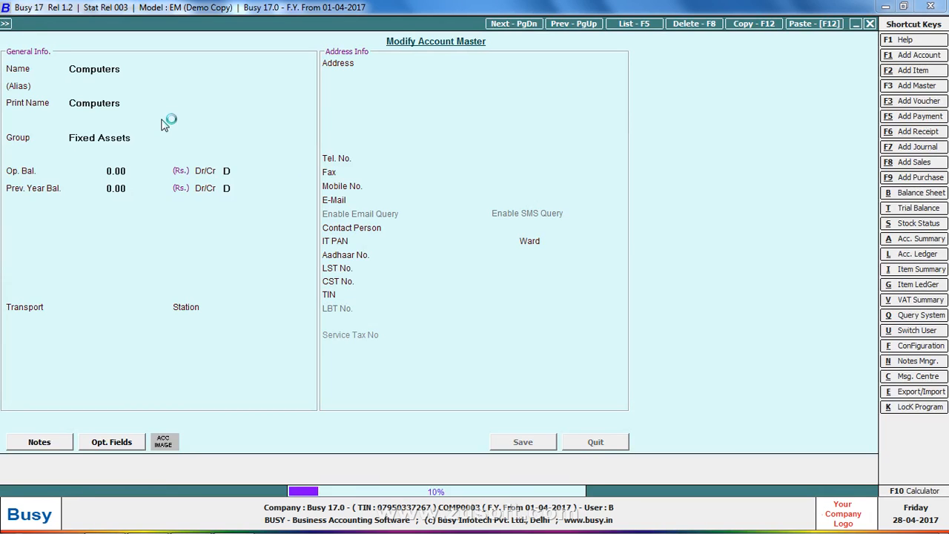
{"action": "key", "text": "Escape"}
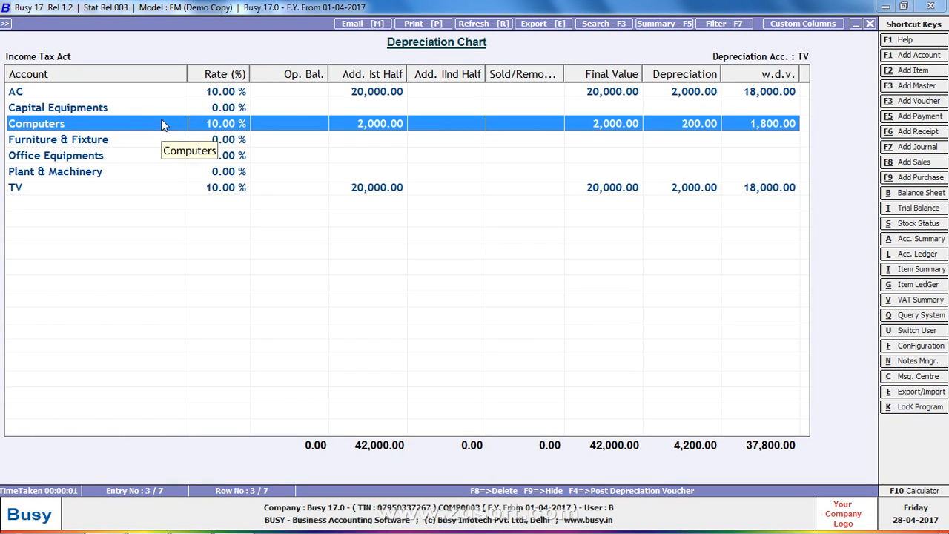
Close the depreciation chart and display the TV account ledger from 01-04-2017 to 22-04-2017.
{"action": "key", "text": "Escape"}
{"action": "key", "text": "Escape"}
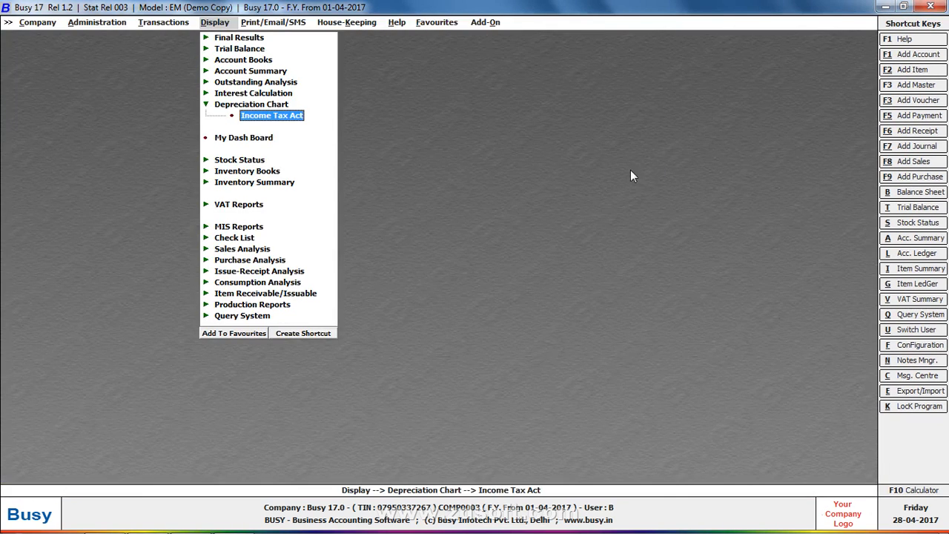
{"action": "key", "text": "Escape"}
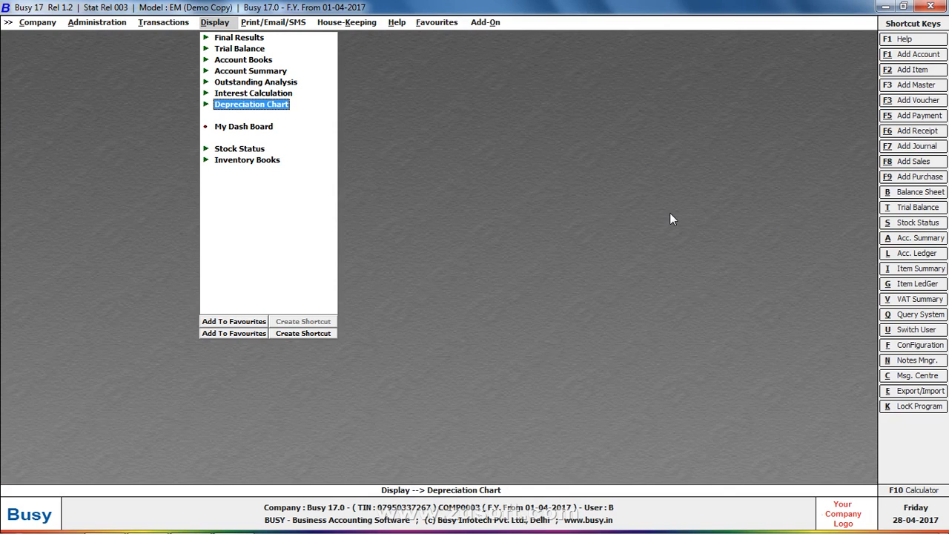
{"action": "key", "text": "alt+l"}
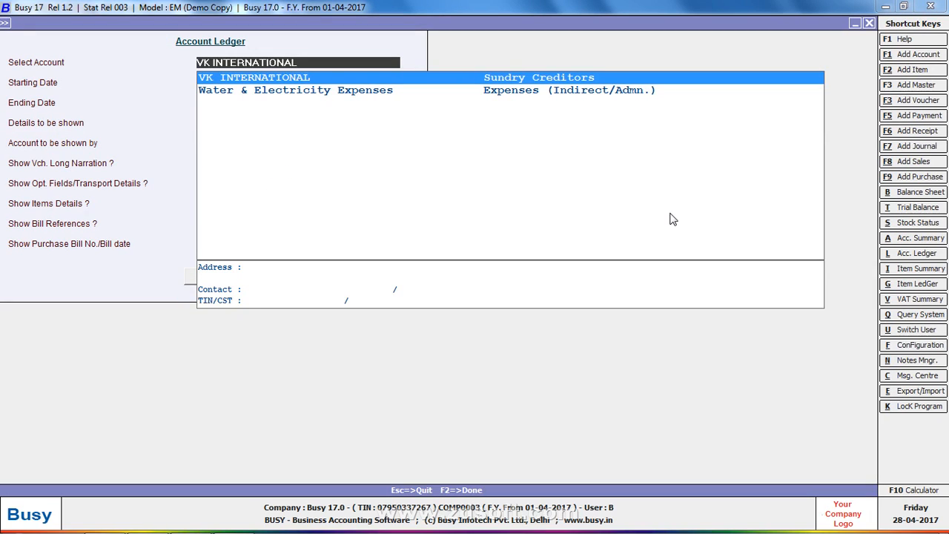
{"action": "type", "text": "TV"}
{"action": "key", "text": "F2"}
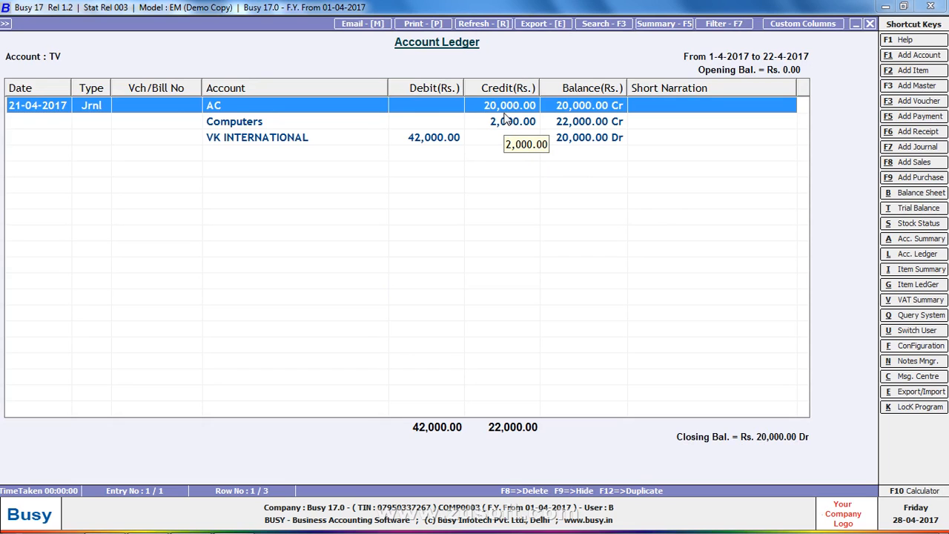
{"action": "key", "text": "Escape"}
{"action": "key", "text": "Escape"}
Start a new journal voucher in the Main series dated 30-04-2017.
{"action": "key", "text": "Left"}
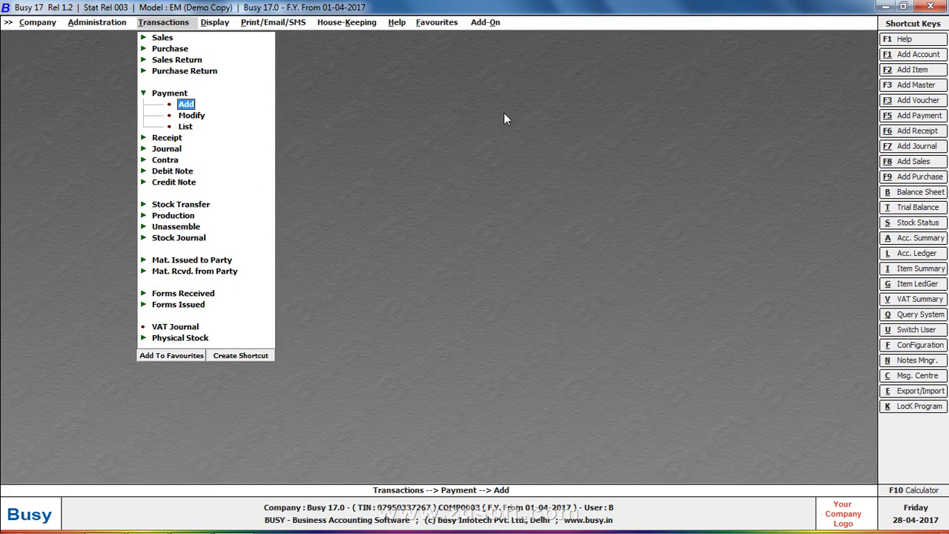
{"action": "key", "text": "Left"}
{"action": "key", "text": "Down"}
{"action": "key", "text": "Down"}
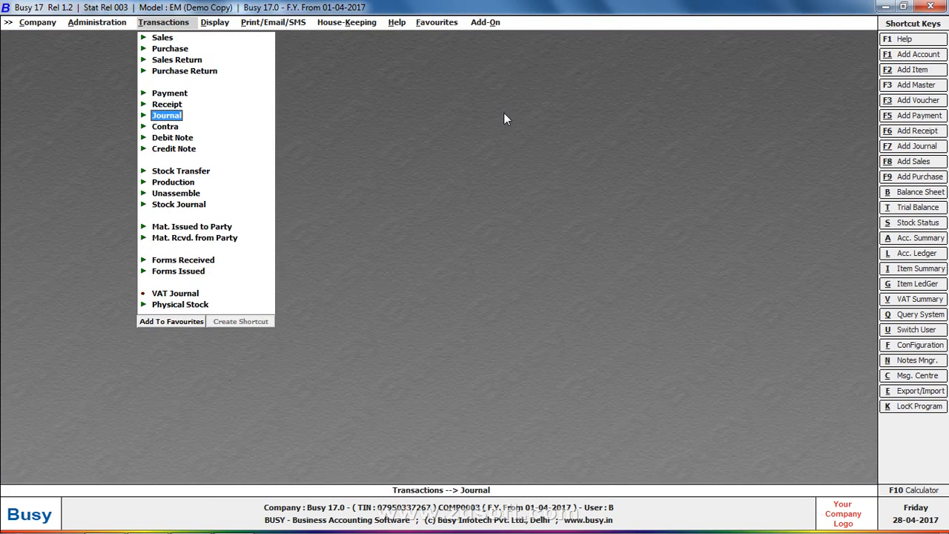
{"action": "key", "text": "Right"}
{"action": "key", "text": "Return"}
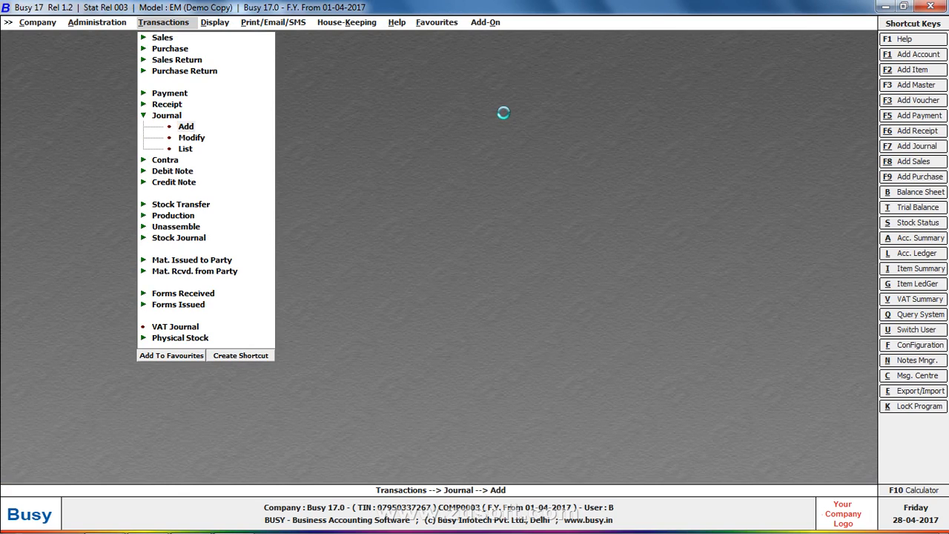
{"action": "key", "text": "Return"}
{"action": "type", "text": "31"}
{"action": "key", "text": "Return"}
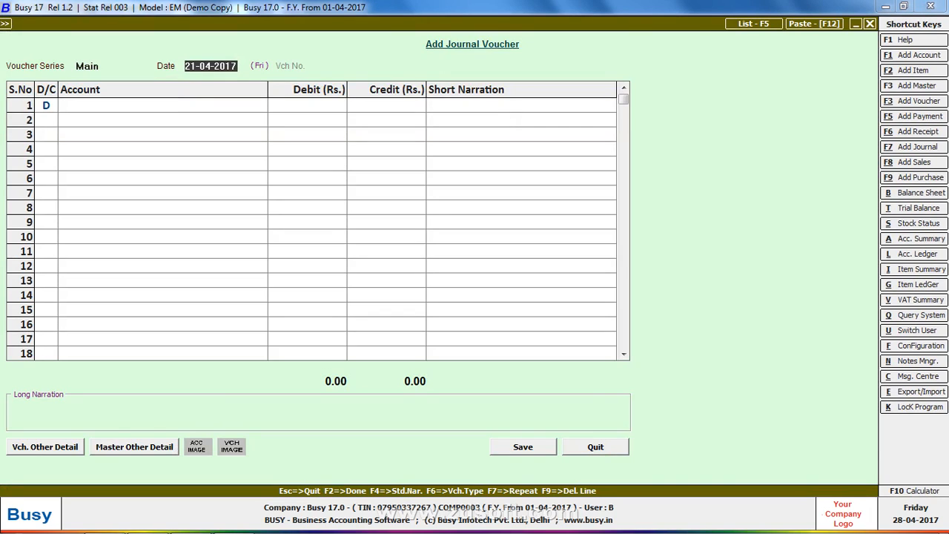
{"action": "type", "text": "30"}
{"action": "key", "text": "Return"}
{"action": "key", "text": "Return"}
Debit Depreciation A/c with 2,000 in row 1 and credit AC with 2,000 in row 2 of the journal voucher.
{"action": "type", "text": "dE"}
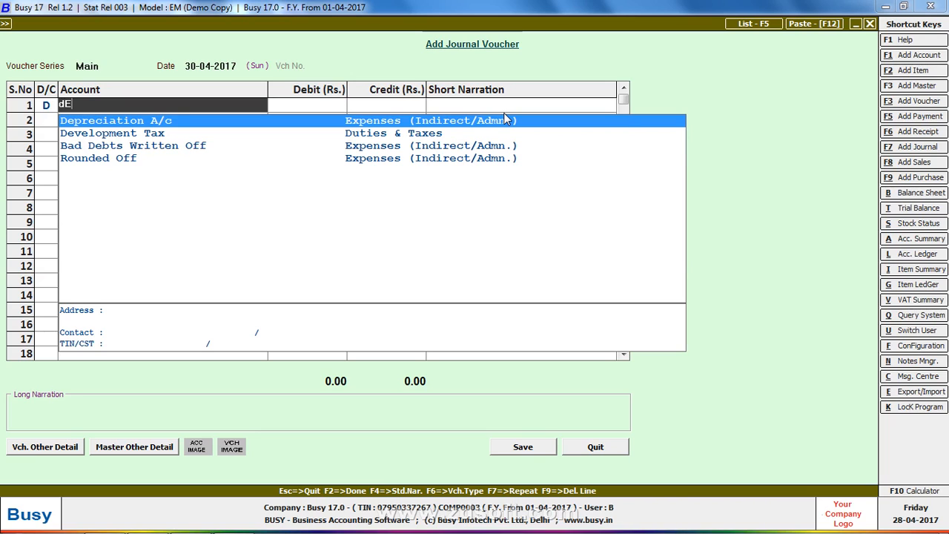
{"action": "key", "text": "Return"}
{"action": "type", "text": "2000"}
{"action": "key", "text": "Return"}
{"action": "key", "text": "Return"}
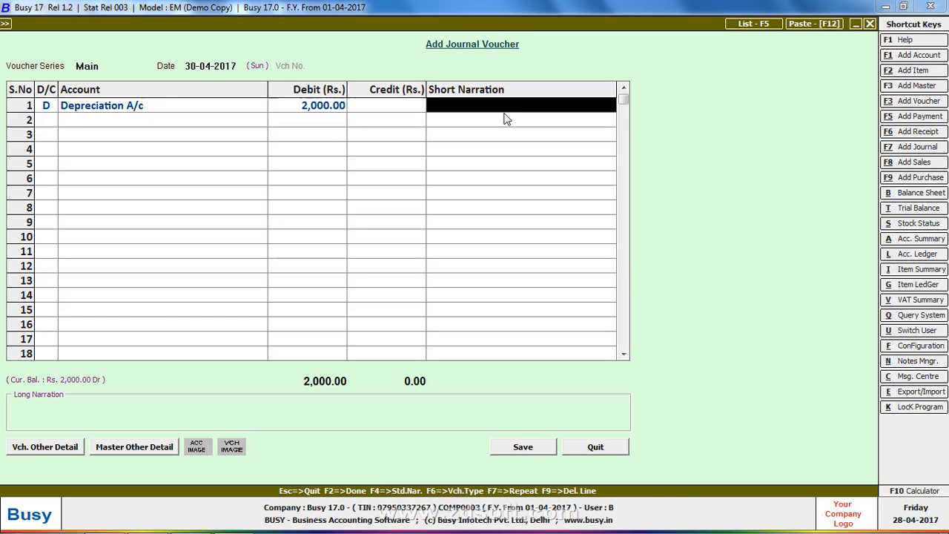
{"action": "type", "text": "A"}
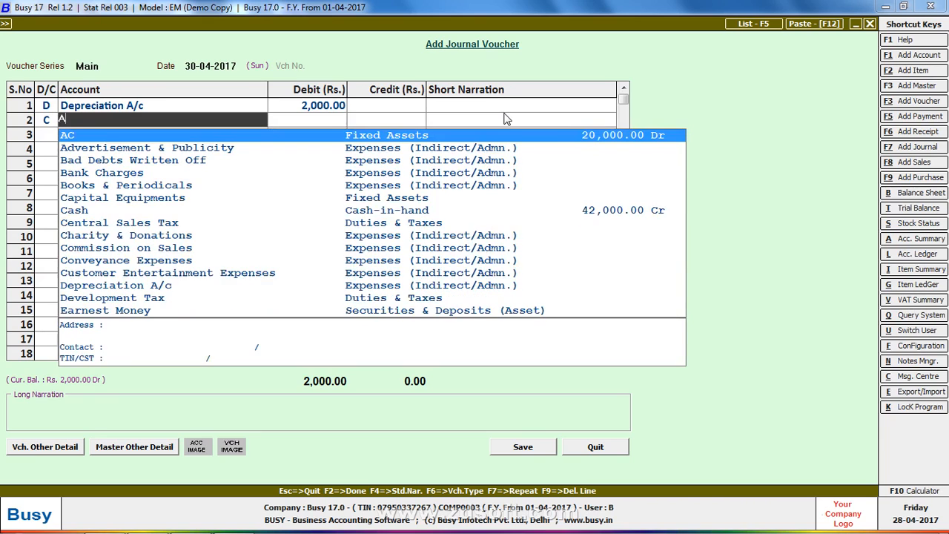
{"action": "key", "text": "Return"}
{"action": "key", "text": "Left"}
{"action": "key", "text": "Left"}
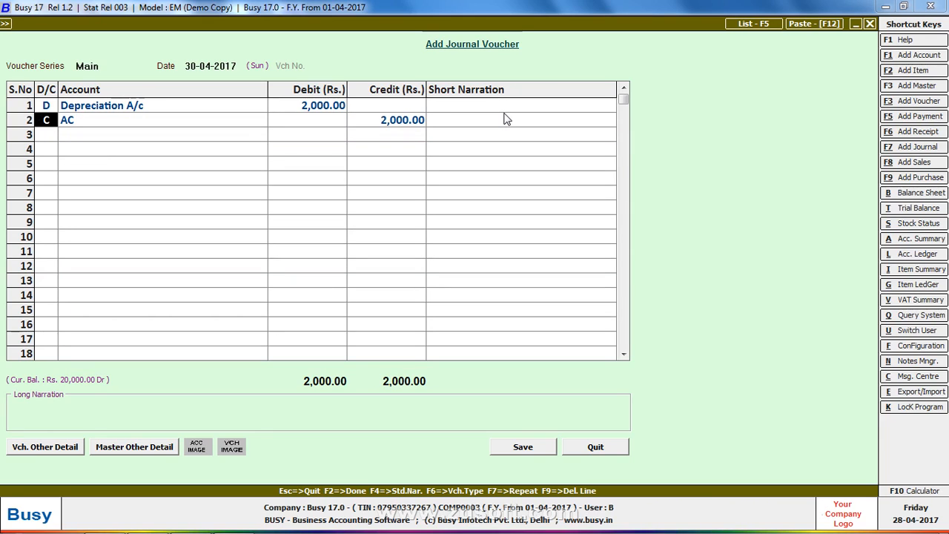
Go back over the depreciation journal entries and quit the voucher without saving it.
{"action": "key", "text": "Up"}
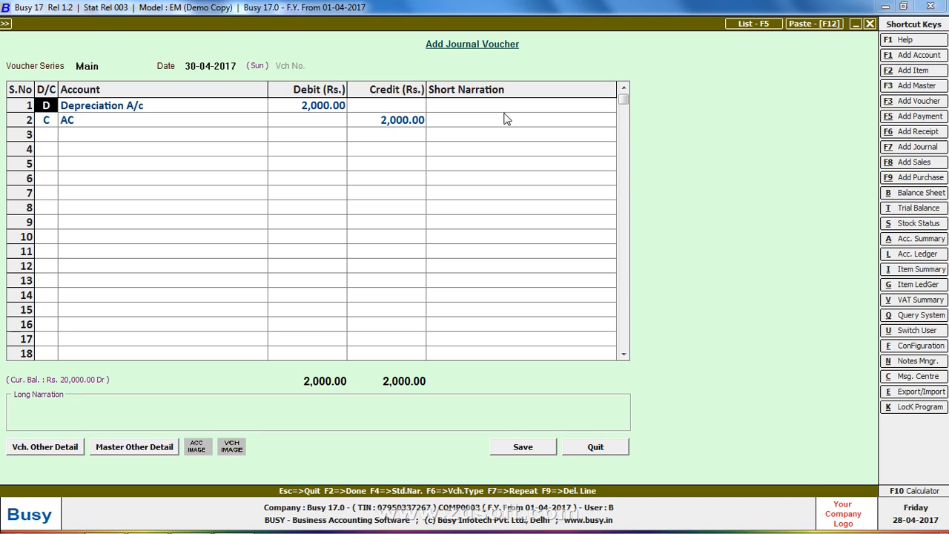
{"action": "key", "text": "Return"}
{"action": "key", "text": "Return"}
{"action": "key", "text": "Return"}
{"action": "key", "text": "Return"}
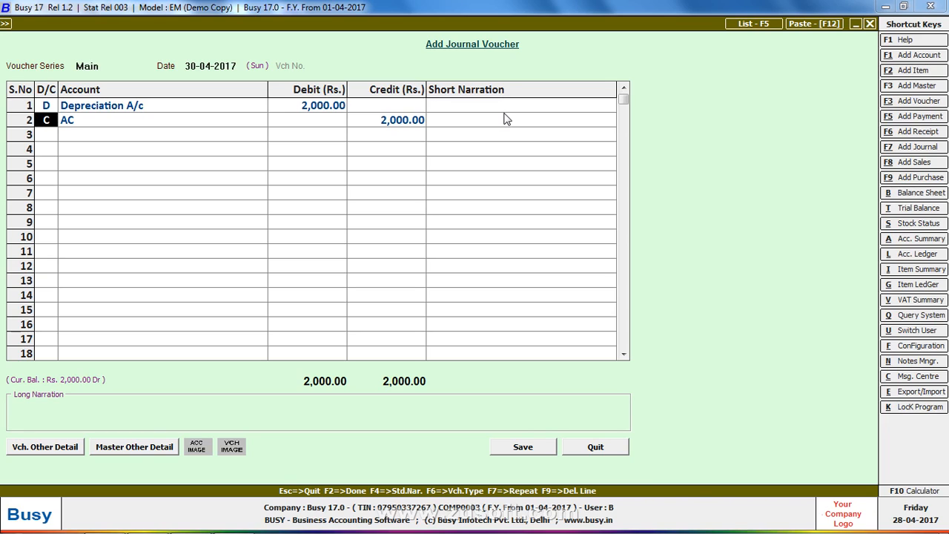
{"action": "key", "text": "Up"}
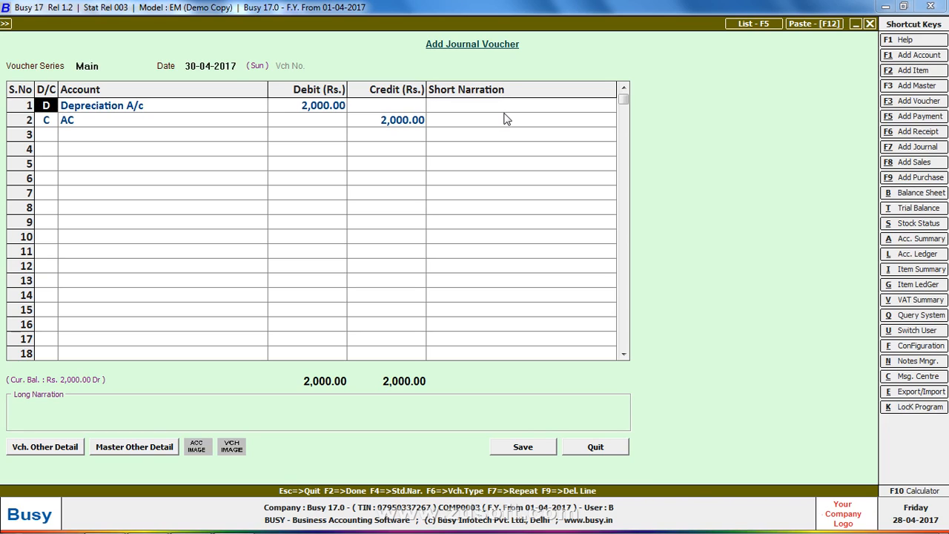
{"action": "key", "text": "Up"}
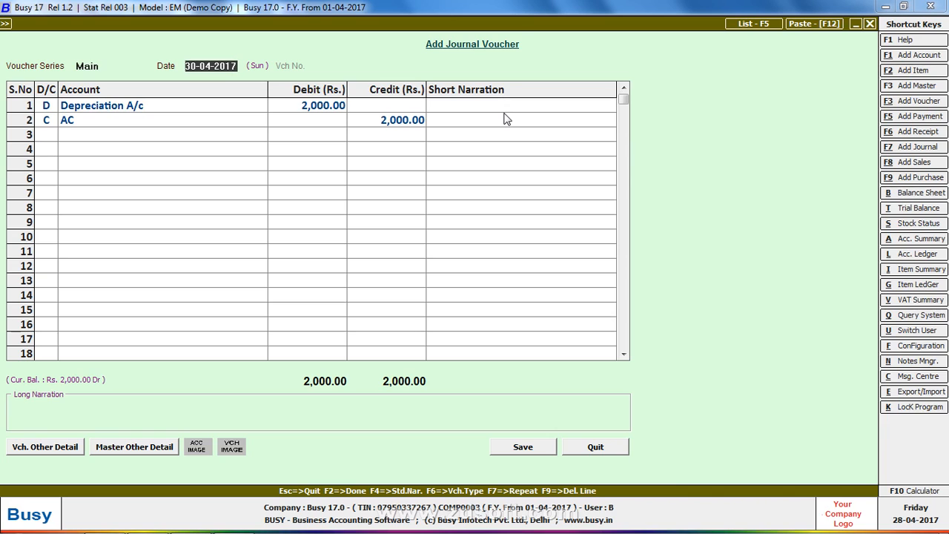
{"action": "key", "text": "Return"}
{"action": "key", "text": "Return"}
{"action": "key", "text": "Escape"}
{"action": "key", "text": "Return"}
{"action": "key", "text": "Escape"}
Redisplay the Income Tax Act depreciation chart for TV, shown by Name with Automatic rounding up to Rs. 1.
{"action": "key", "text": "Right"}
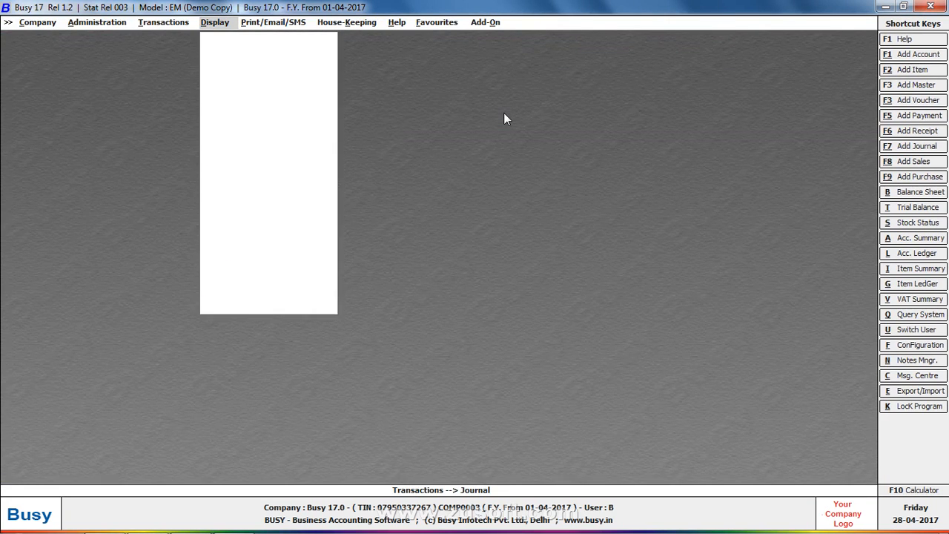
{"action": "key", "text": "Return"}
{"action": "key", "text": "Return"}
{"action": "key", "text": "Return"}
{"action": "key", "text": "Return"}
{"action": "key", "text": "Return"}
{"action": "key", "text": "Return"}
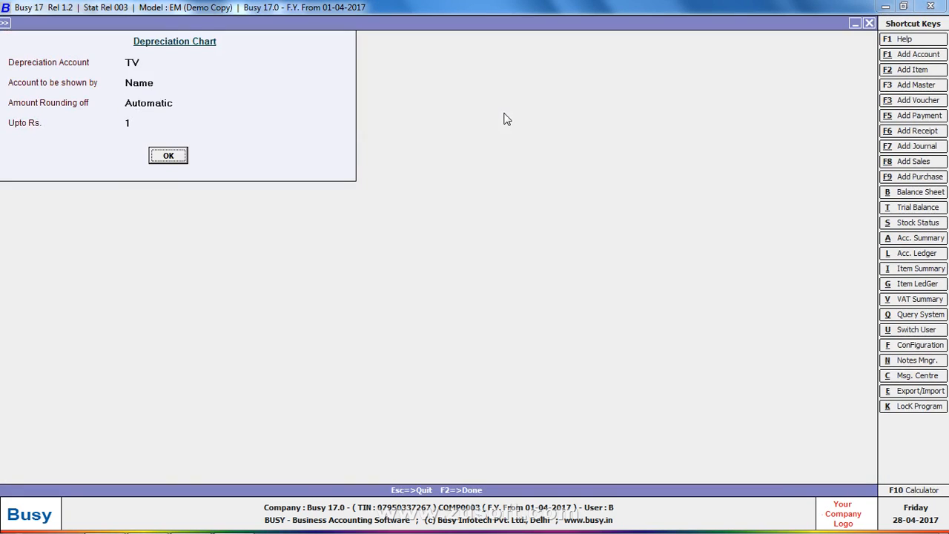
{"action": "key", "text": "Return"}
{"action": "key", "text": "Return"}
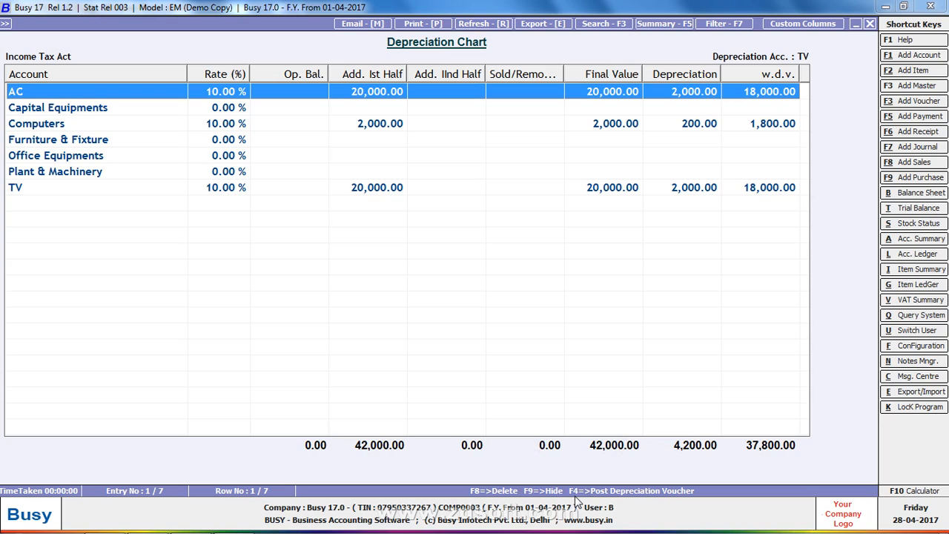
Post depreciation vouchers for all accounts in the Main series, dated 31-03-2018 with depreciation account TV, and close the chart.
{"action": "key", "text": "F4"}
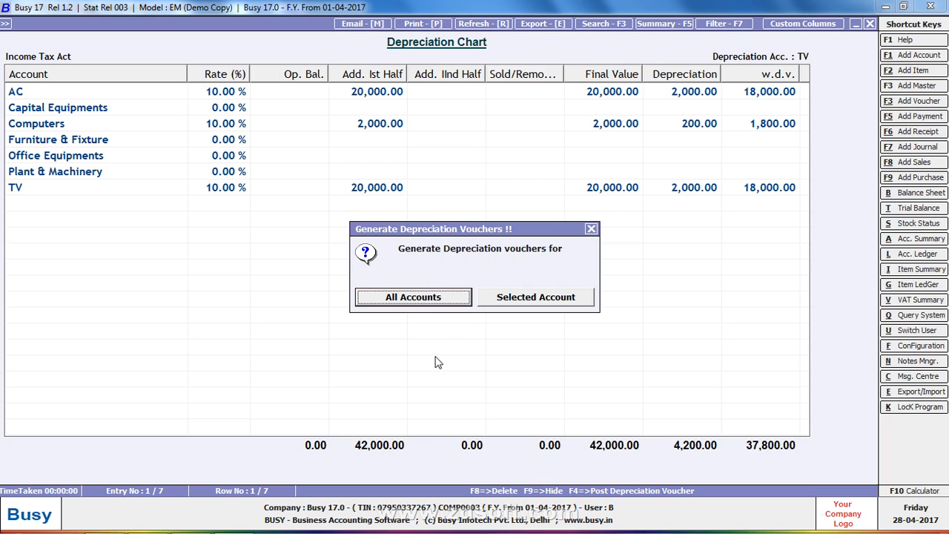
{"action": "left_click", "coordinate": [435, 301]}
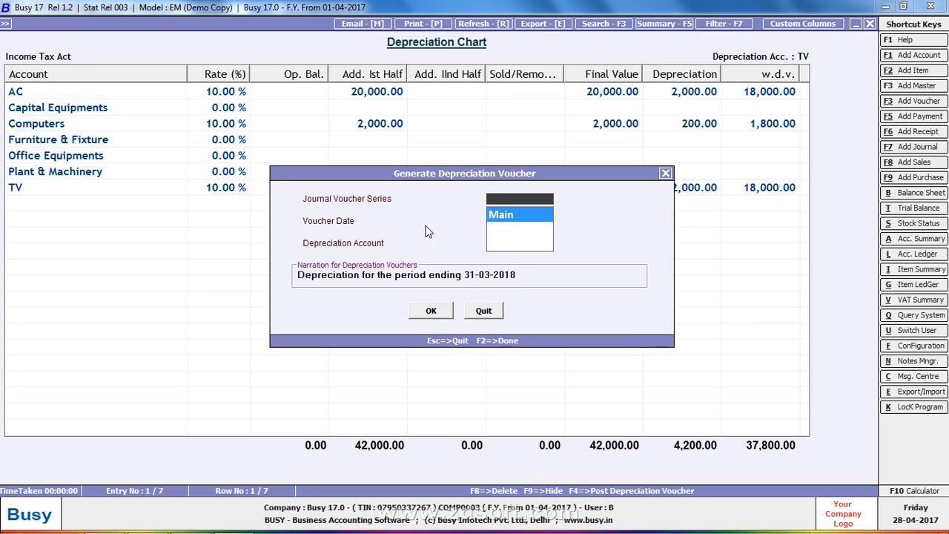
{"action": "left_click", "coordinate": [503, 220]}
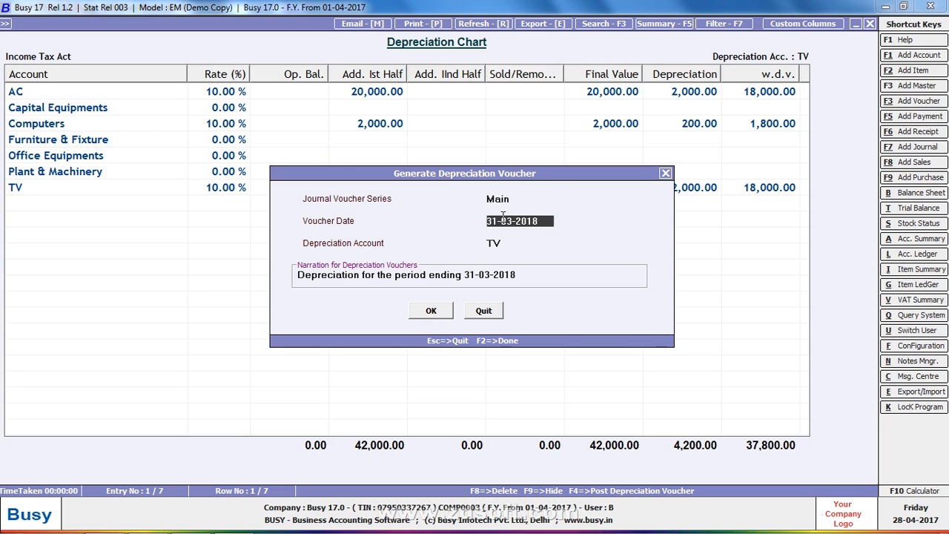
{"action": "key", "text": "Return"}
{"action": "key", "text": "Return"}
{"action": "key", "text": "Return"}
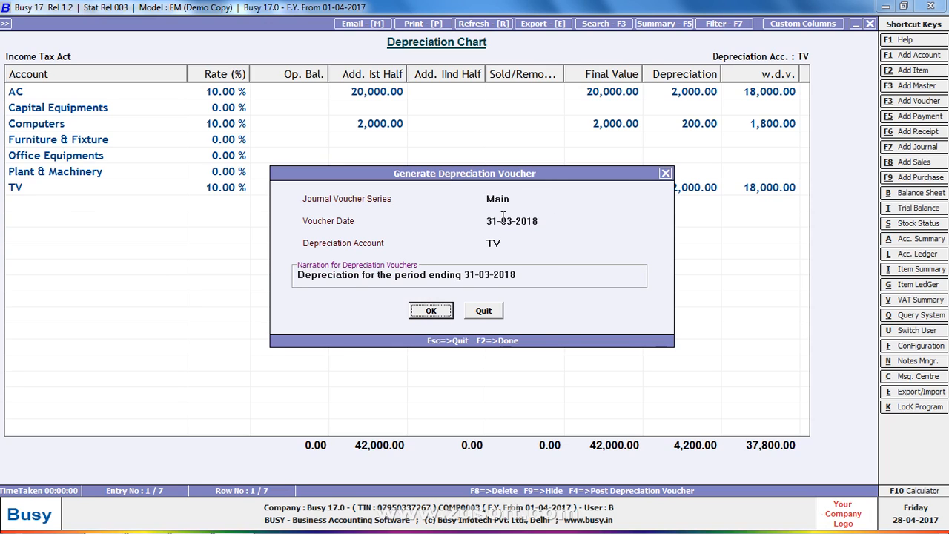
{"action": "key", "text": "Return"}
{"action": "key", "text": "Return"}
{"action": "key", "text": "Return"}
{"action": "key", "text": "Return"}
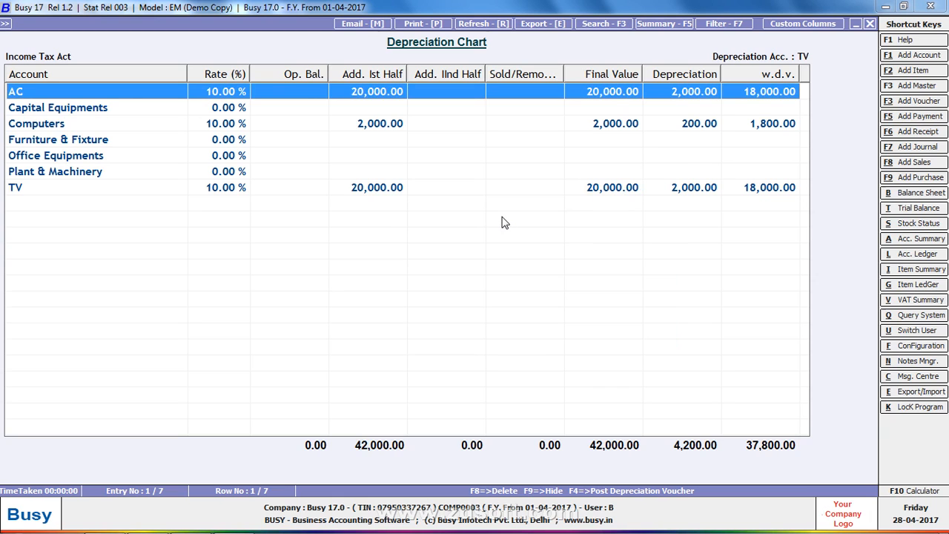
{"action": "key", "text": "Escape"}
{"action": "key", "text": "Escape"}
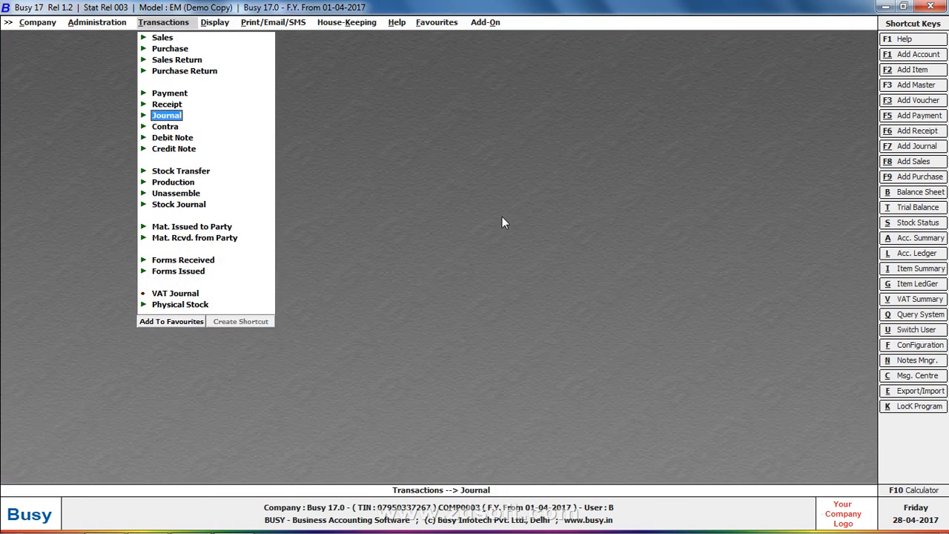
Display the list of journal vouchers from 01-04-2017 to 22-04-2017 on screen.
{"action": "key", "text": "Return"}
{"action": "key", "text": "Down"}
{"action": "key", "text": "Down"}
{"action": "key", "text": "Return"}
{"action": "key", "text": "Return"}
{"action": "key", "text": "F2"}
{"action": "key", "text": "Return"}
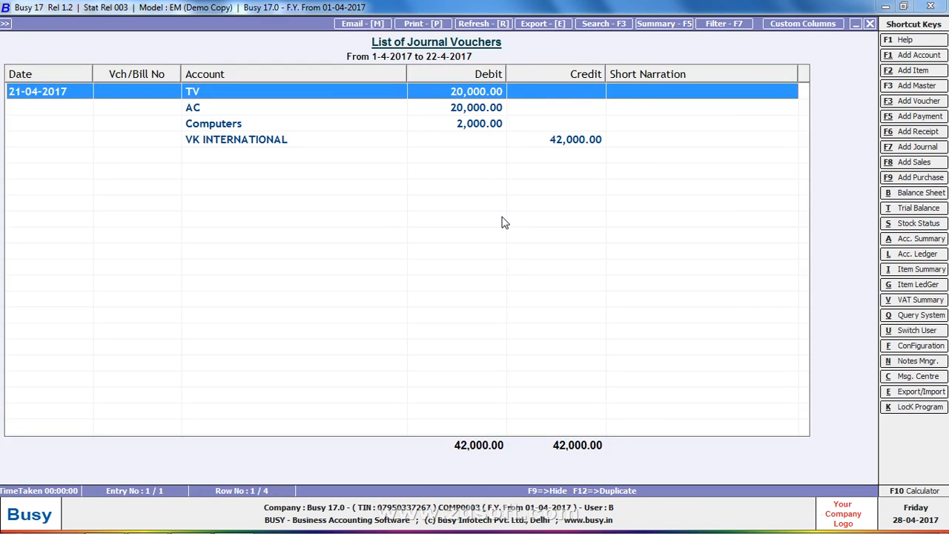
View the TV account ledger from 01-04-2017 to 22-04-2017 and return to its report options.
{"action": "key", "text": "alt+l"}
{"action": "key", "text": "Return"}
{"action": "key", "text": "F2"}
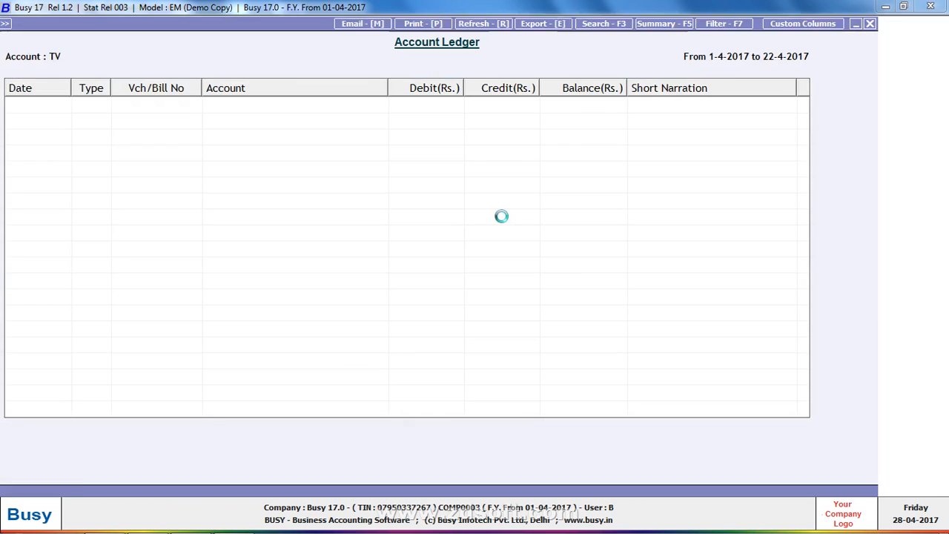
{"action": "key", "text": "Down"}
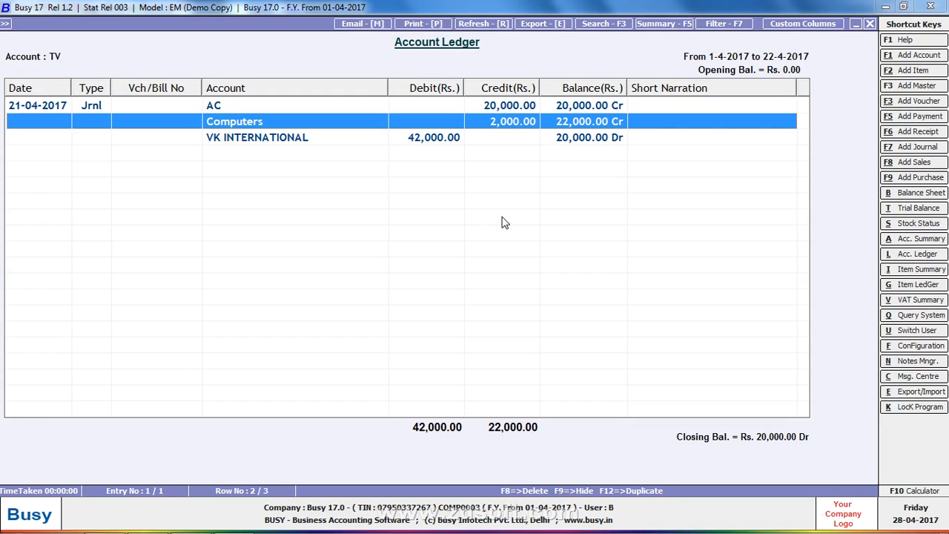
{"action": "key", "text": "Escape"}
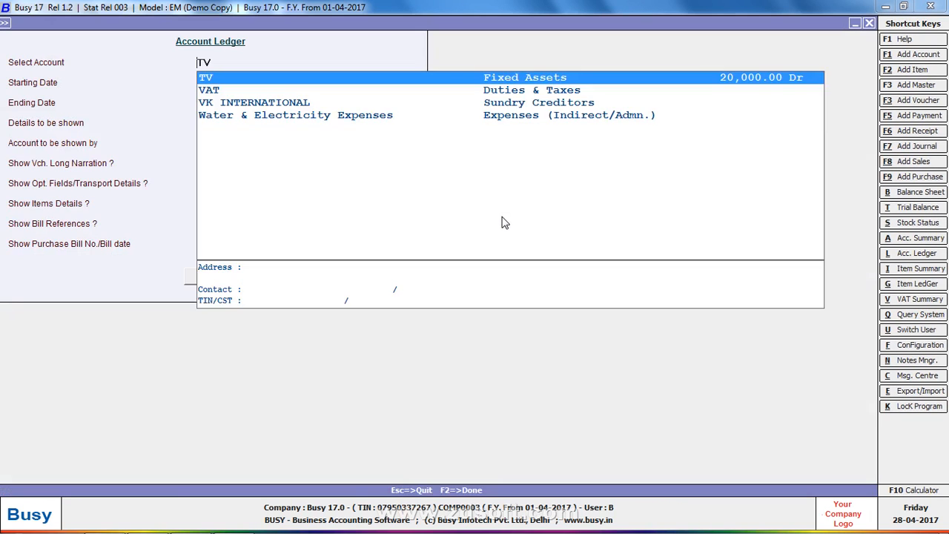
Redisplay the TV ledger with Single Account (Auto) details shown by Name, and close the ledger and voucher list.
{"action": "key", "text": "Return"}
{"action": "key", "text": "Return"}
{"action": "key", "text": "Return"}
{"action": "key", "text": "Up"}
{"action": "key", "text": "Return"}
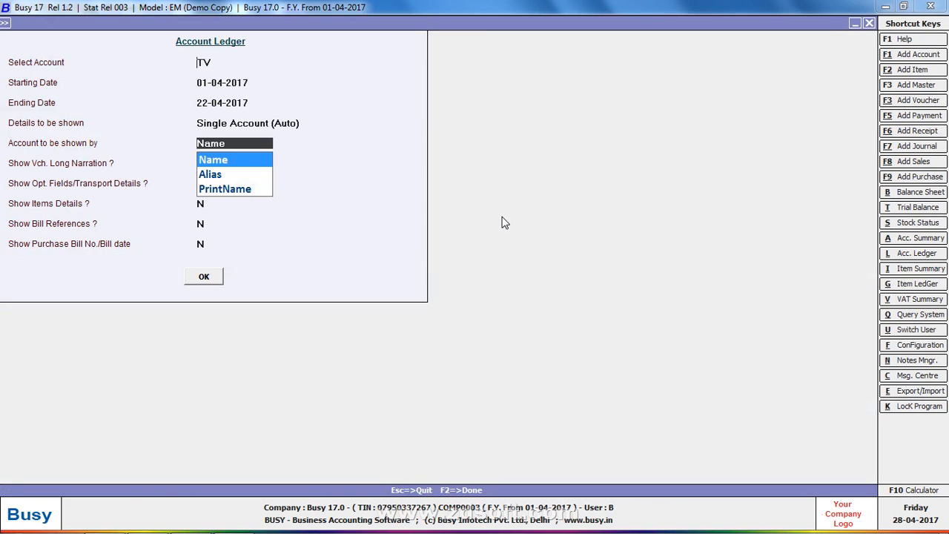
{"action": "key", "text": "F2"}
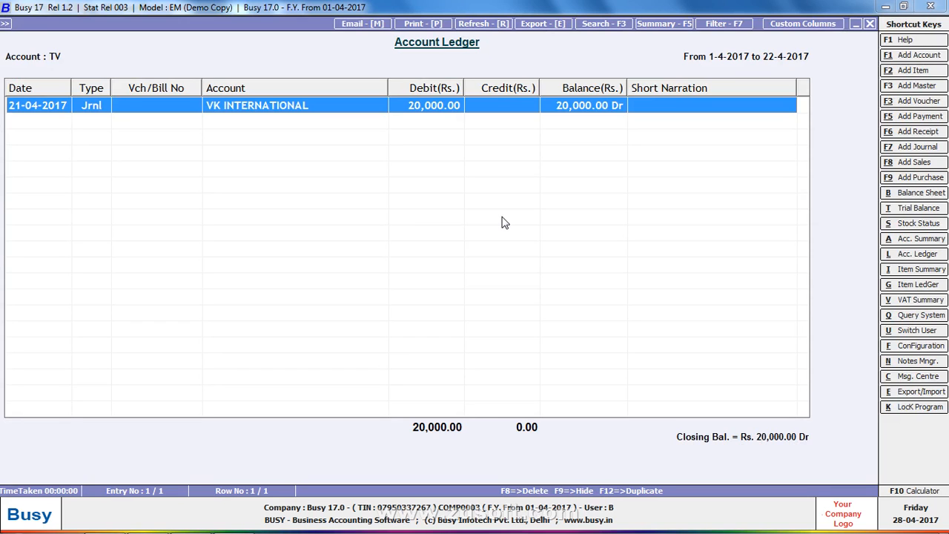
{"action": "key", "text": "Return"}
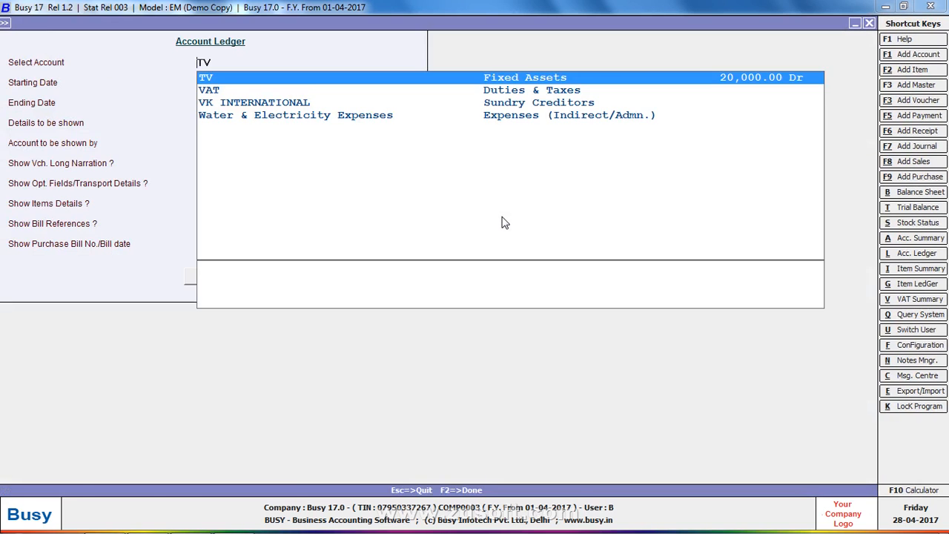
{"action": "key", "text": "Escape"}
{"action": "key", "text": "Escape"}
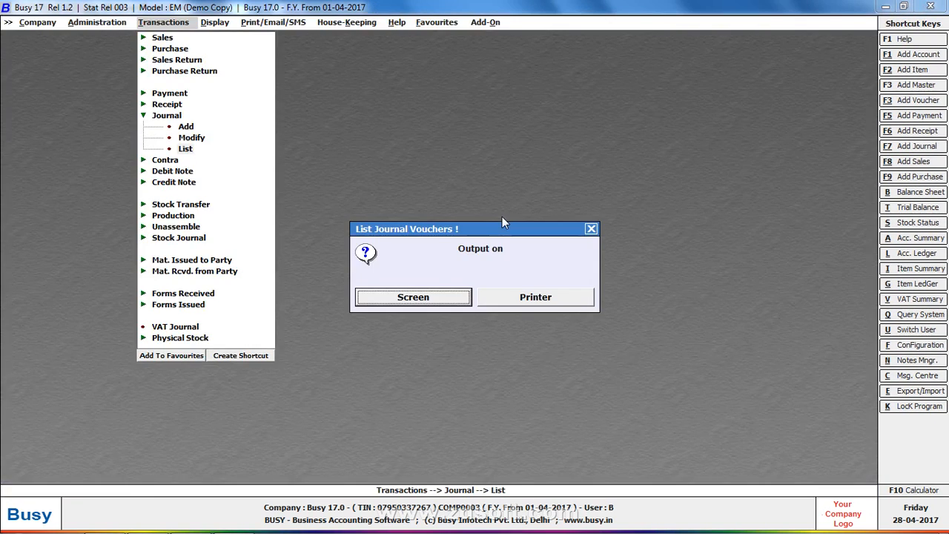
{"action": "key", "text": "Escape"}
{"action": "key", "text": "Right"}
{"action": "key", "text": "Return"}
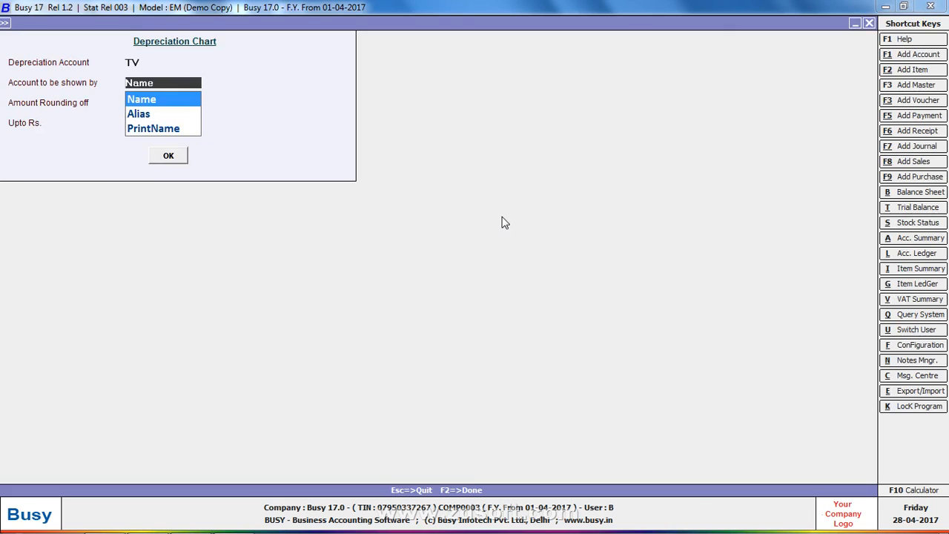
{"action": "key", "text": "Escape"}
{"action": "key", "text": "Escape"}
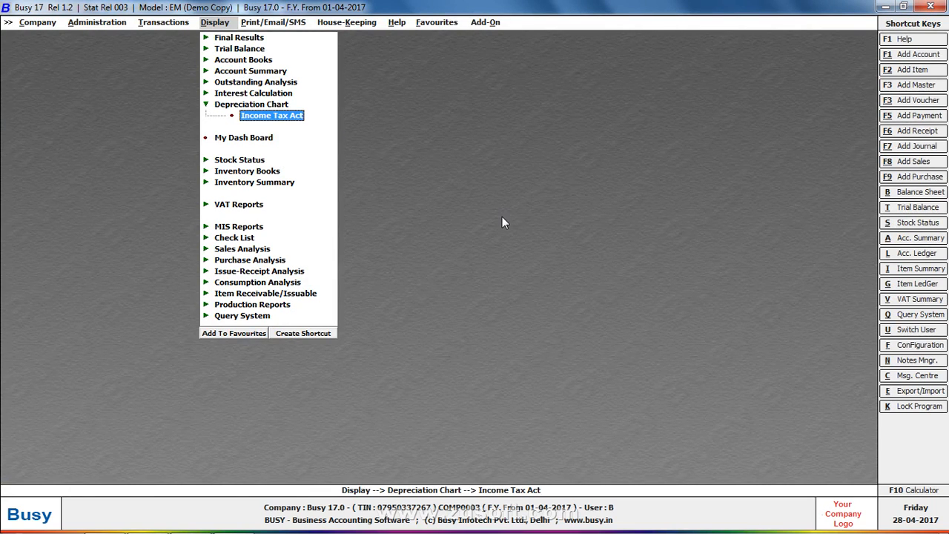
Start a new journal voucher in the Main series dated 30-04-2017.
{"action": "key", "text": "Left"}
{"action": "key", "text": "Return"}
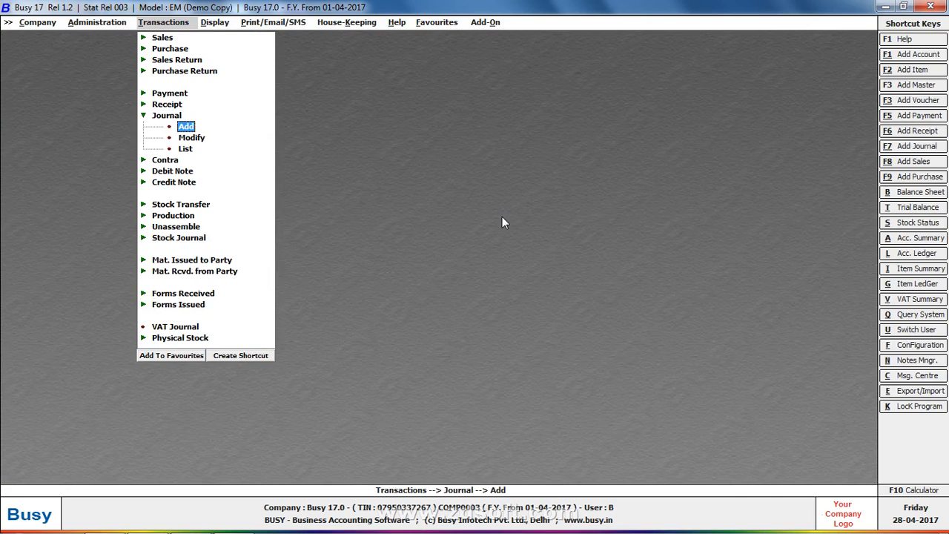
{"action": "key", "text": "Return"}
{"action": "key", "text": "Return"}
{"action": "key", "text": "Return"}
{"action": "key", "text": "Escape"}
{"action": "type", "text": "030-4"}
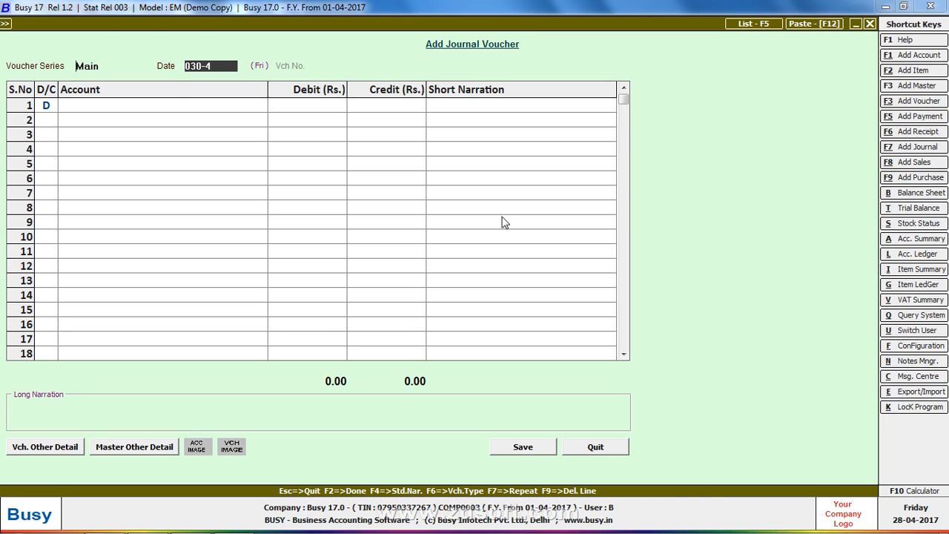
{"action": "key", "text": "Return"}
{"action": "key", "text": "Return"}
Debit Depreciation A/c with 2,000 in row 1 of the journal voucher.
{"action": "type", "text": "de"}
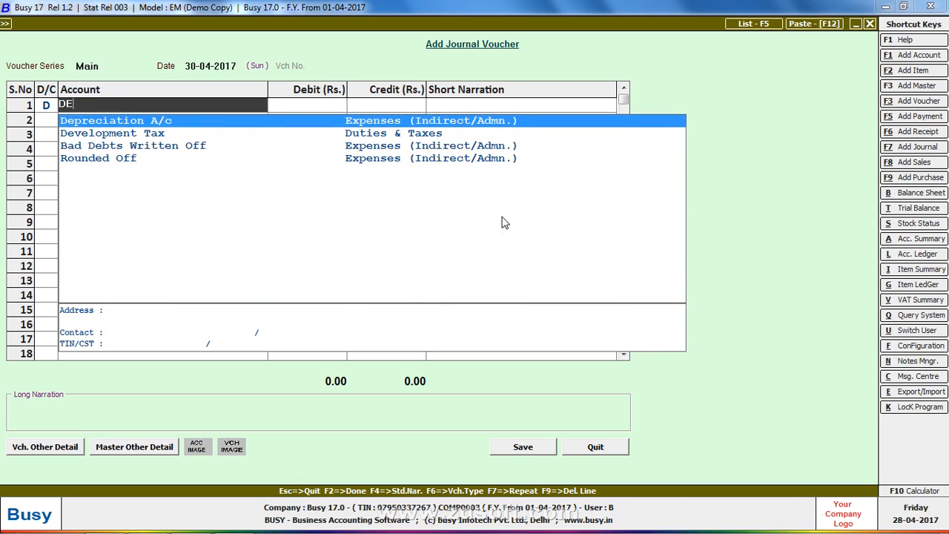
{"action": "key", "text": "Return"}
{"action": "type", "text": "2,000"}
{"action": "key", "text": "Return"}
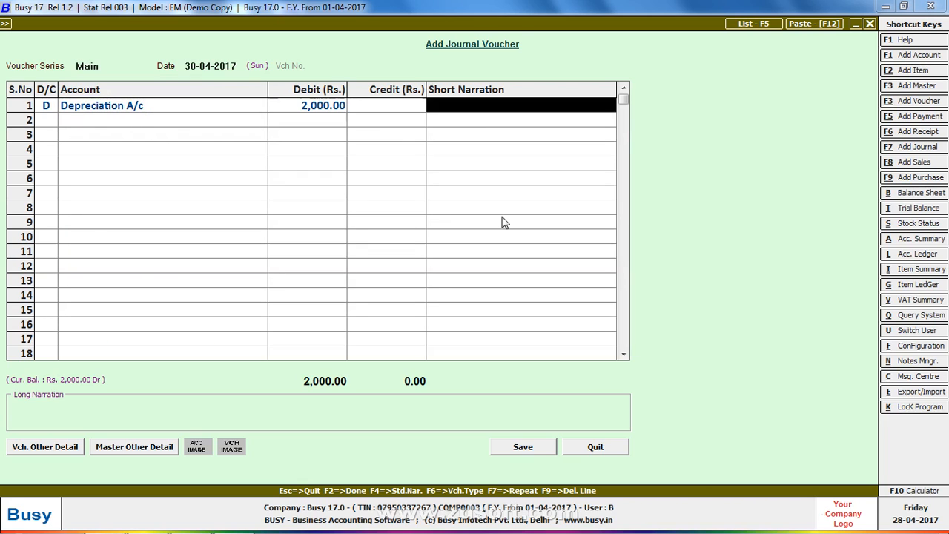
{"action": "key", "text": "Return"}
Credit TV with 2,000 in row 2 and save the journal voucher.
{"action": "type", "text": "C"}
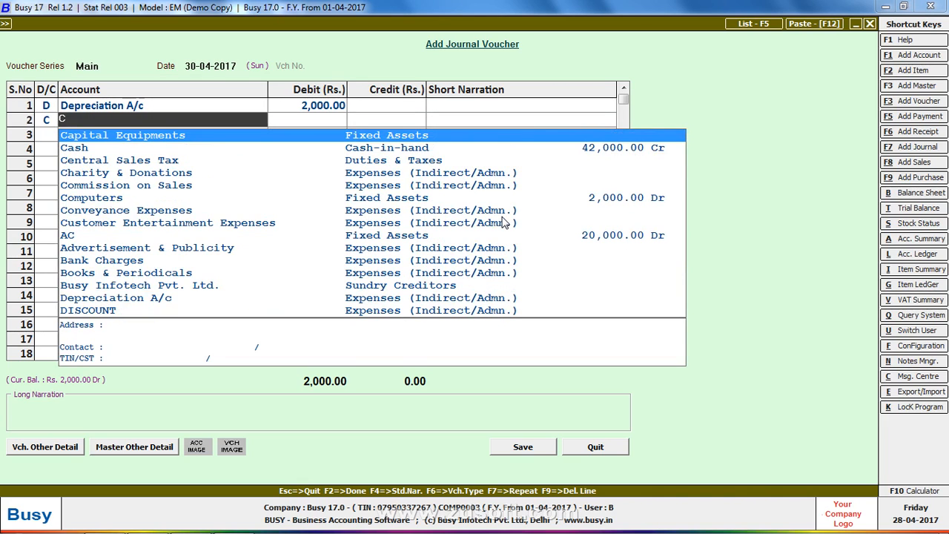
{"action": "type", "text": "T"}
{"action": "key", "text": "BackSpace"}
{"action": "key", "text": "BackSpace"}
{"action": "type", "text": "TV"}
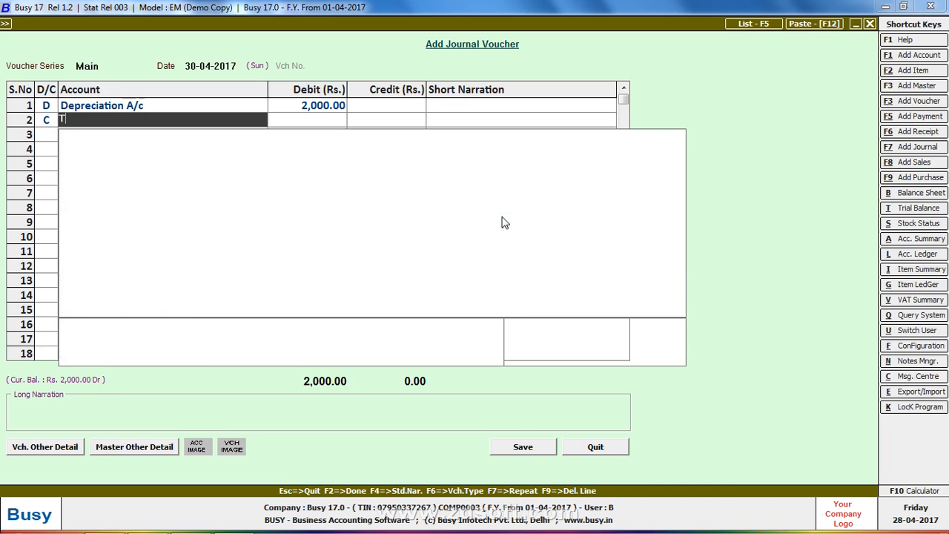
{"action": "key", "text": "Return"}
{"action": "key", "text": "Return"}
{"action": "key", "text": "Return"}
{"action": "key", "text": "Return"}
{"action": "key", "text": "Return"}
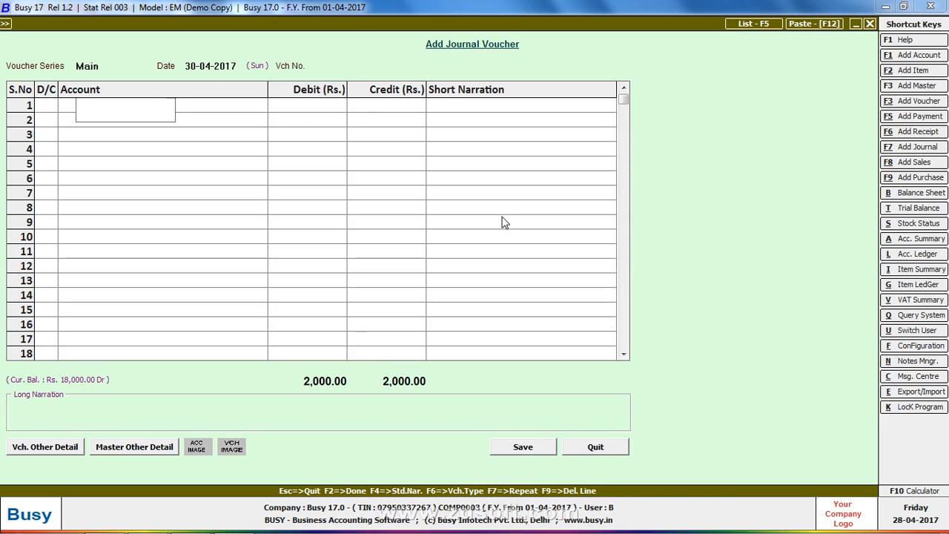
Delete the 30-04-2017 depreciation voucher for TV from the journal register, and close the register and voucher form.
{"action": "key", "text": "F5"}
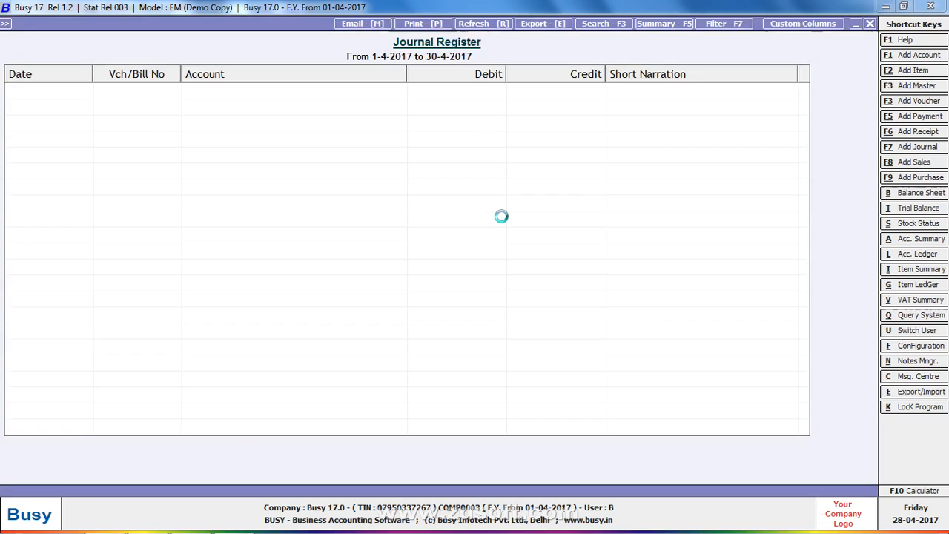
{"action": "key", "text": "Down"}
{"action": "key", "text": "Down"}
{"action": "key", "text": "Down"}
{"action": "key", "text": "Down"}
{"action": "key", "text": "Down"}
{"action": "key", "text": "Up"}
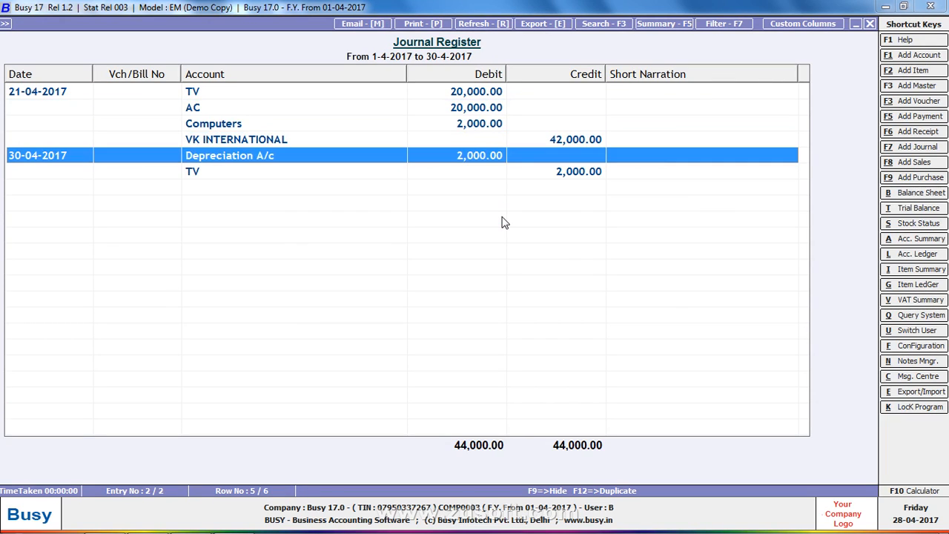
{"action": "key", "text": "Down"}
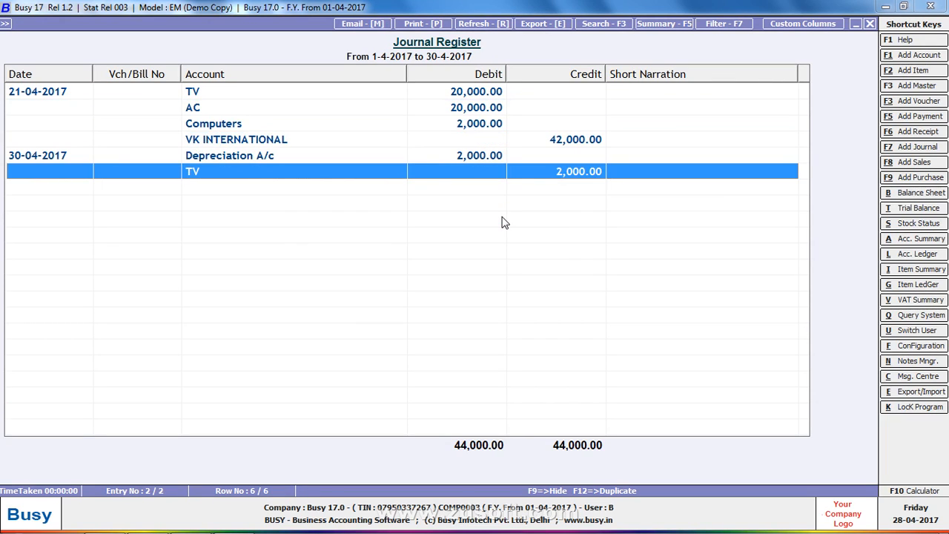
{"action": "key", "text": "Delete"}
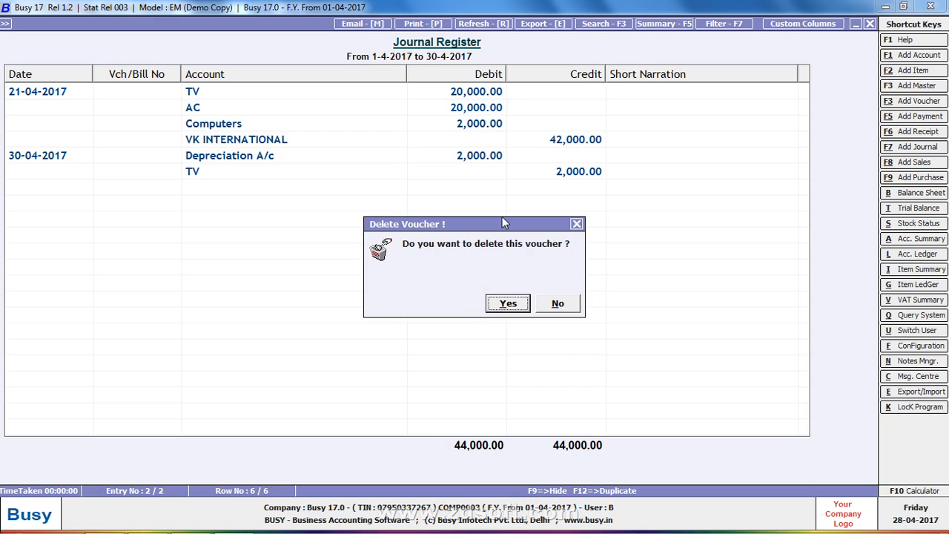
{"action": "key", "text": "Return"}
{"action": "key", "text": "Escape"}
{"action": "key", "text": "Escape"}
Display the Income Tax Act depreciation chart with TV as the depreciation account.
{"action": "key", "text": "Return"}
{"action": "key", "text": "Right"}
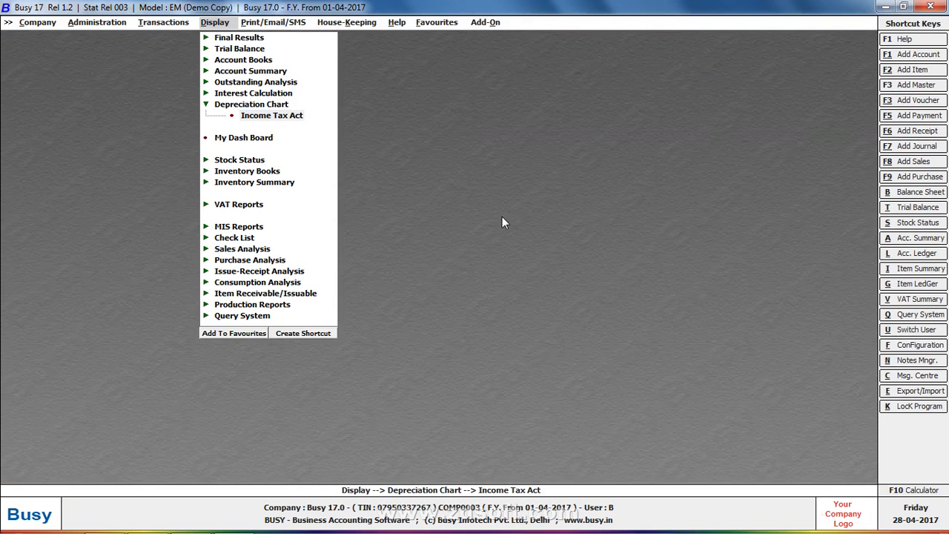
{"action": "key", "text": "Return"}
{"action": "type", "text": "TV"}
{"action": "key", "text": "Return"}
{"action": "key", "text": "Return"}
{"action": "key", "text": "Return"}
{"action": "key", "text": "Return"}
{"action": "key", "text": "Return"}
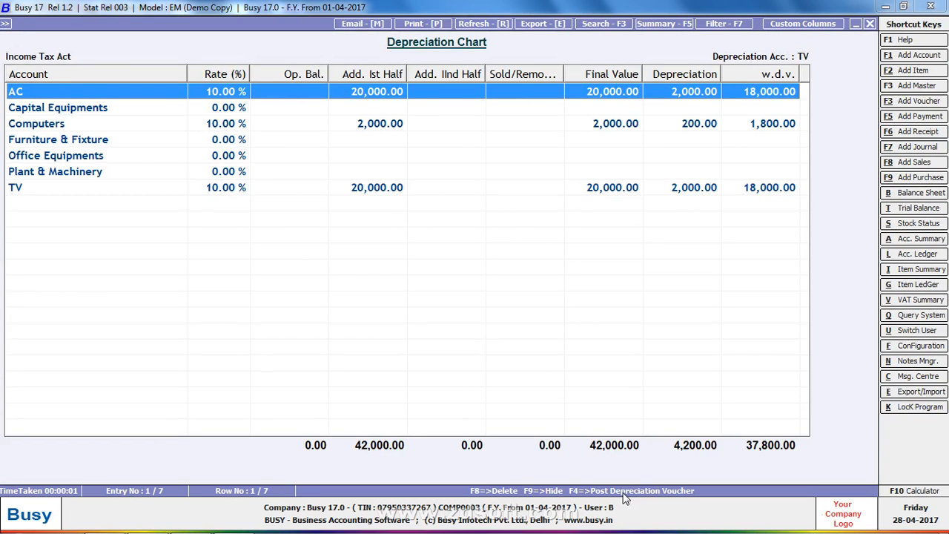
Try to post a depreciation voucher for the selected AC account in the Main series, dated 31-03-2018, against Depreciation A/c.
{"action": "key", "text": "F4"}
{"action": "left_click", "coordinate": [565, 304]}
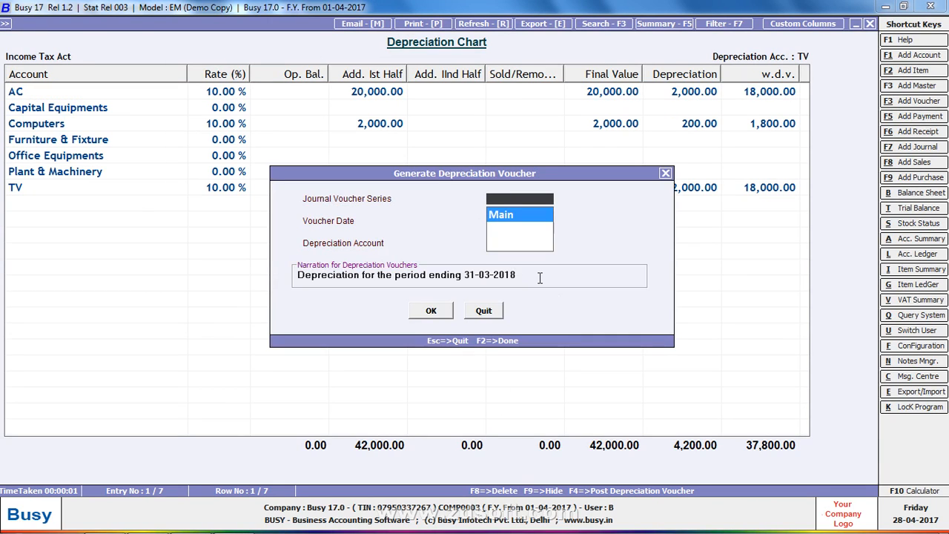
{"action": "key", "text": "Return"}
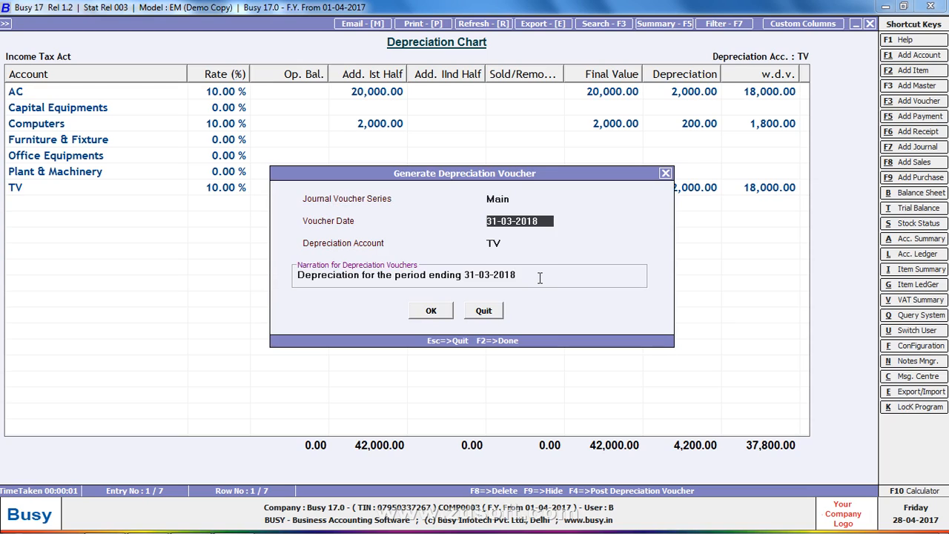
{"action": "key", "text": "Return"}
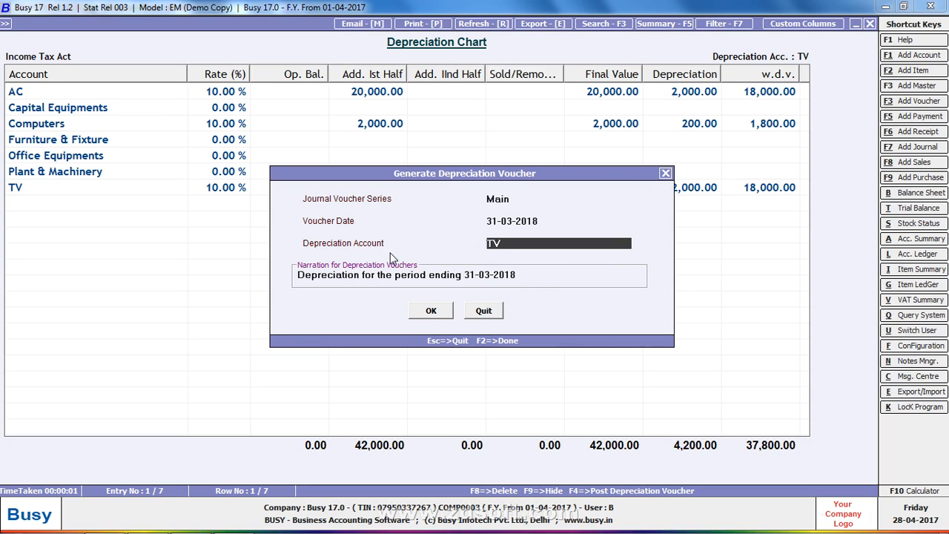
{"action": "type", "text": "D"}
{"action": "key", "text": "Down"}
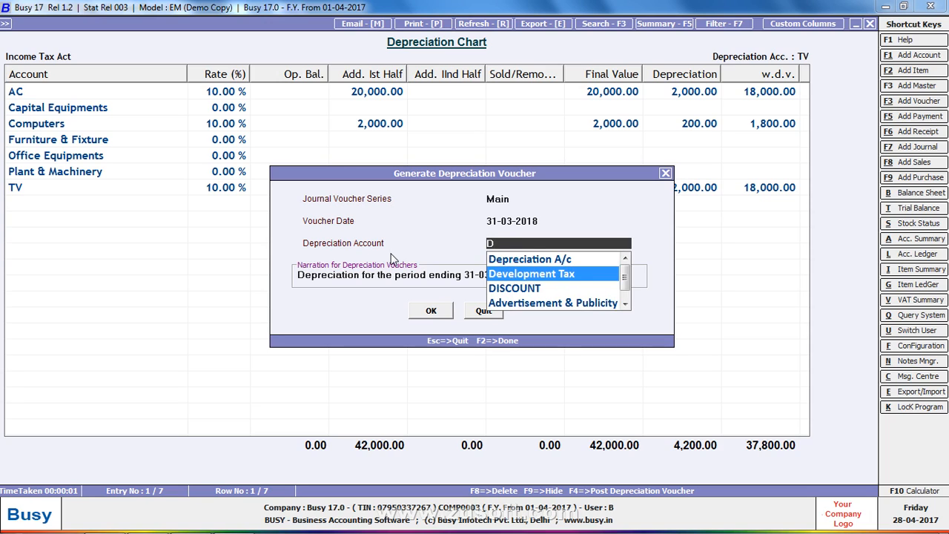
{"action": "key", "text": "Up"}
{"action": "key", "text": "Return"}
{"action": "key", "text": "F2"}
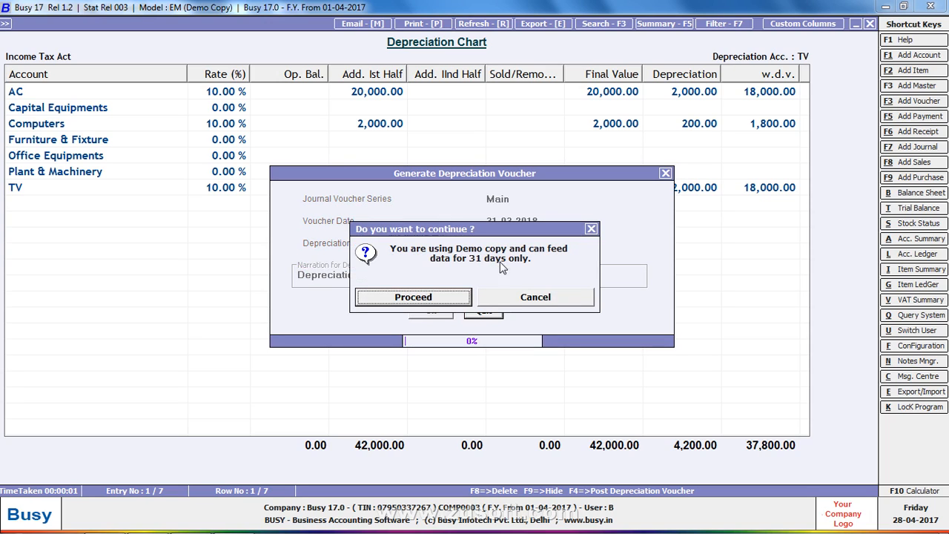
{"action": "key", "text": "Return"}
{"action": "left_click", "coordinate": [545, 299]}
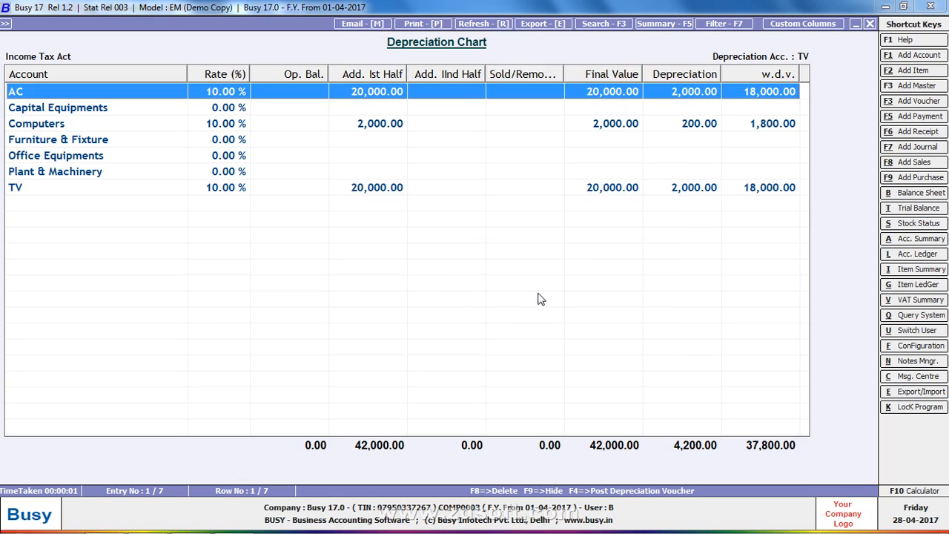
Post depreciation vouchers for all accounts in the Main series, dated 30-04-2017, with Depreciation A/c as the depreciation account.
{"action": "key", "text": "F4"}
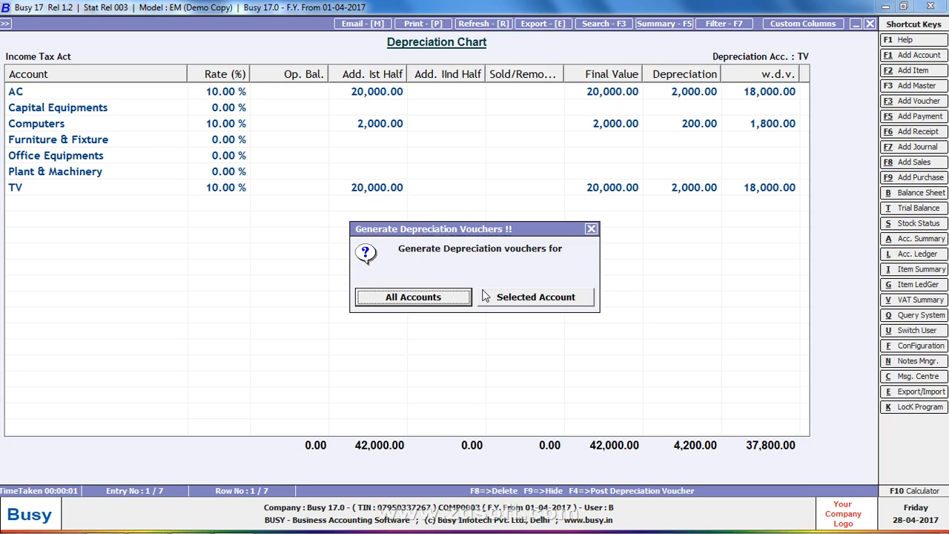
{"action": "left_click", "coordinate": [444, 298]}
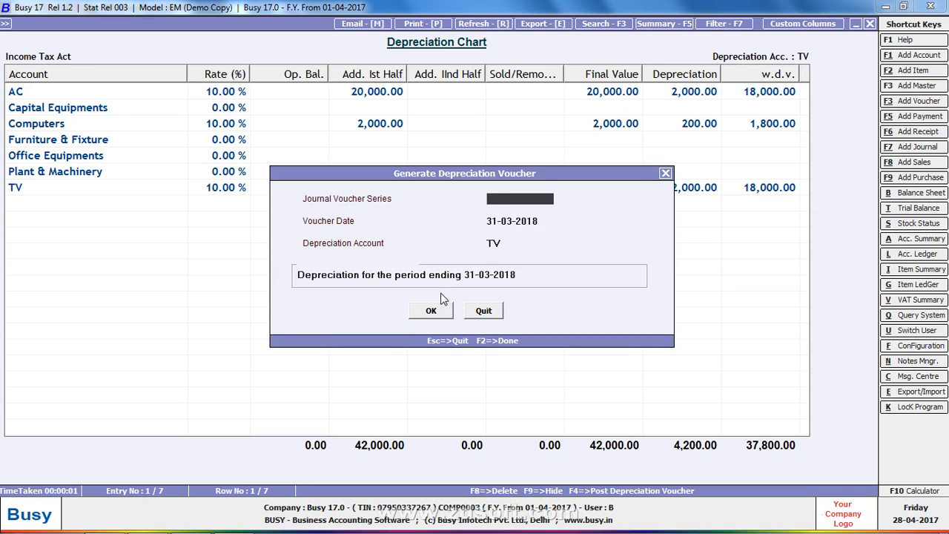
{"action": "key", "text": "Return"}
{"action": "key", "text": "Return"}
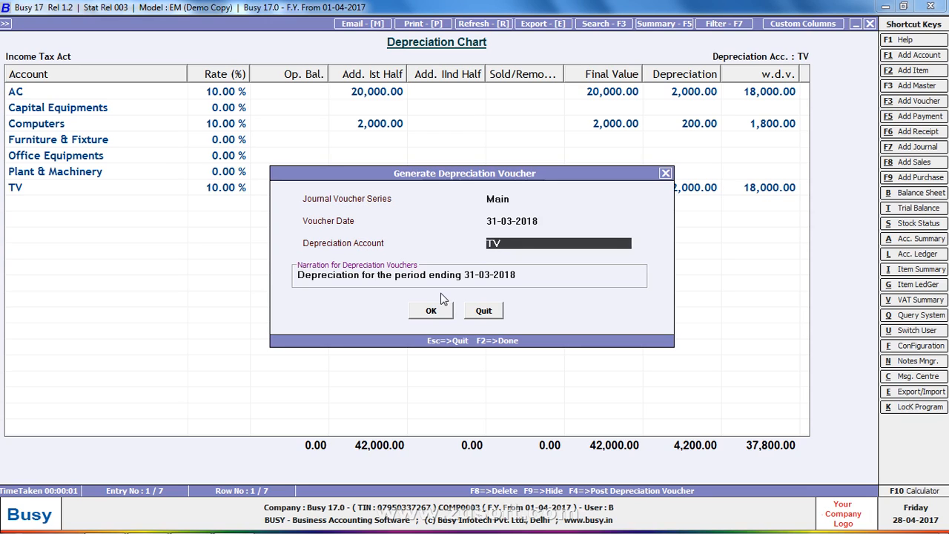
{"action": "key", "text": "Up"}
{"action": "type", "text": "30-04-2017"}
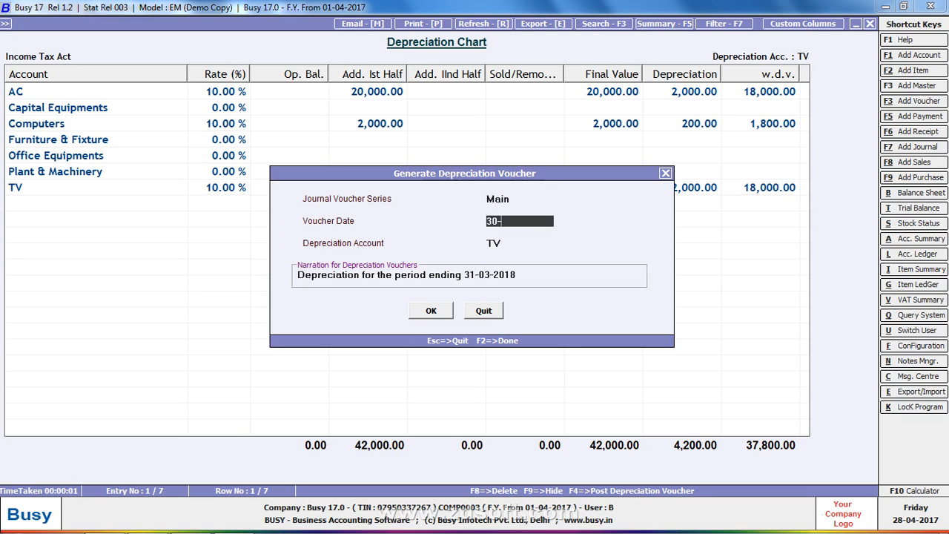
{"action": "key", "text": "Return"}
{"action": "type", "text": "DE"}
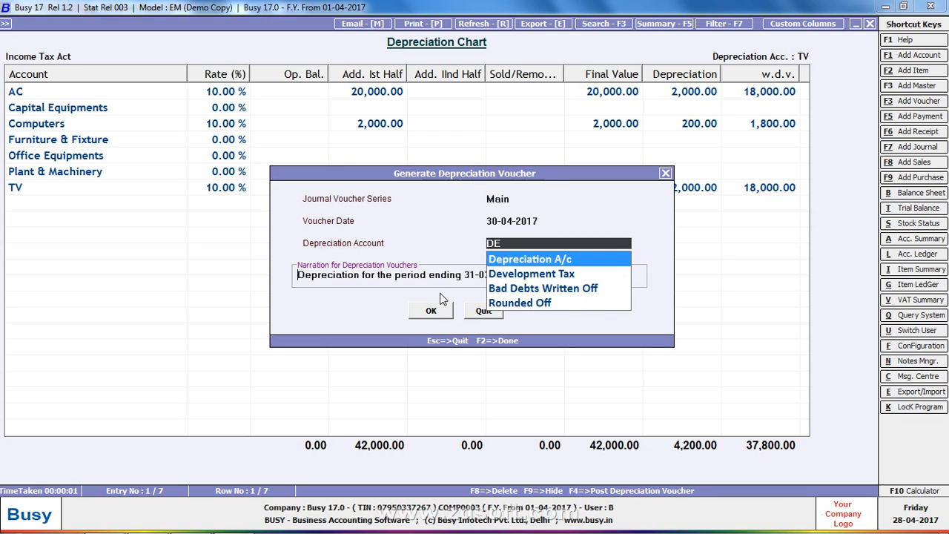
{"action": "key", "text": "F2"}
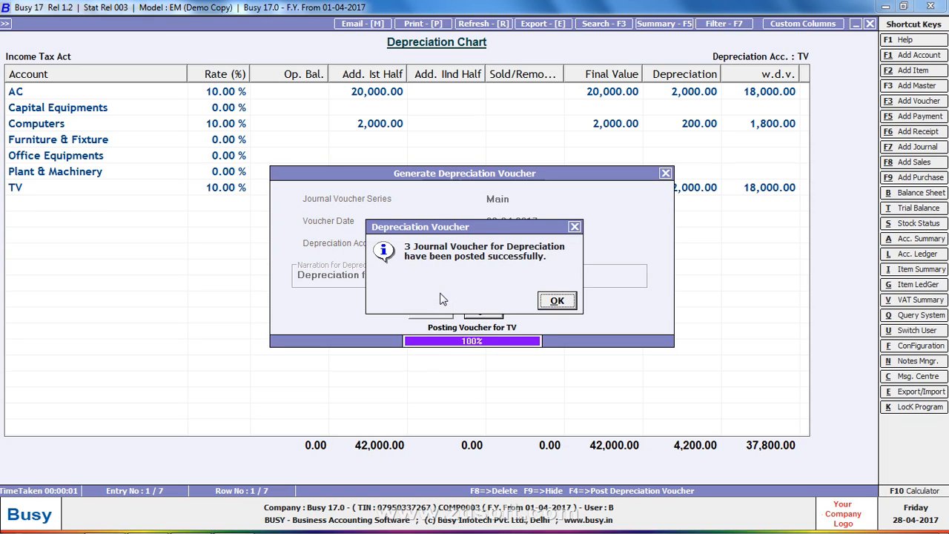
Examine the TV account ledger for 1-4-2017 to 30-4-2017 and its 21-04-2017 journal voucher, and return to the depreciation chart.
{"action": "key", "text": "Return"}
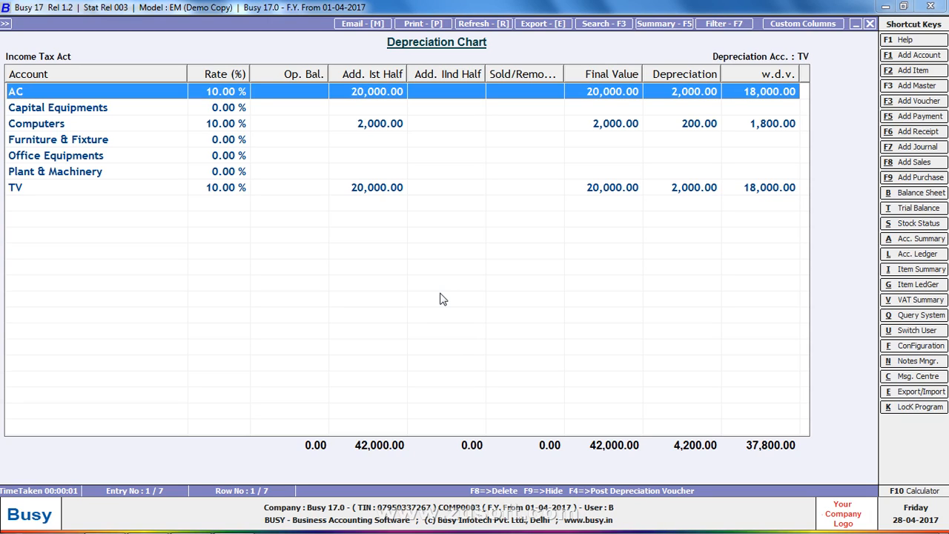
{"action": "key", "text": "alt+l"}
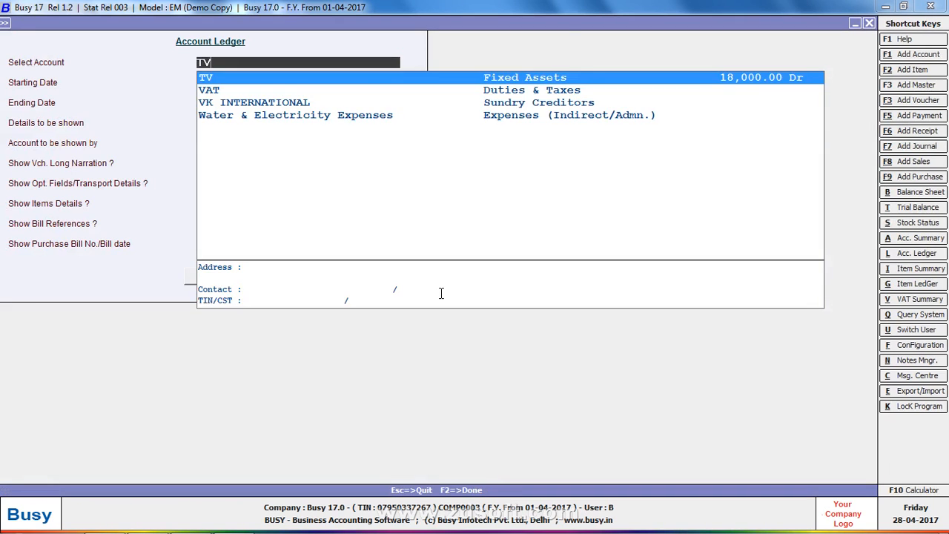
{"action": "key", "text": "Return"}
{"action": "key", "text": "F2"}
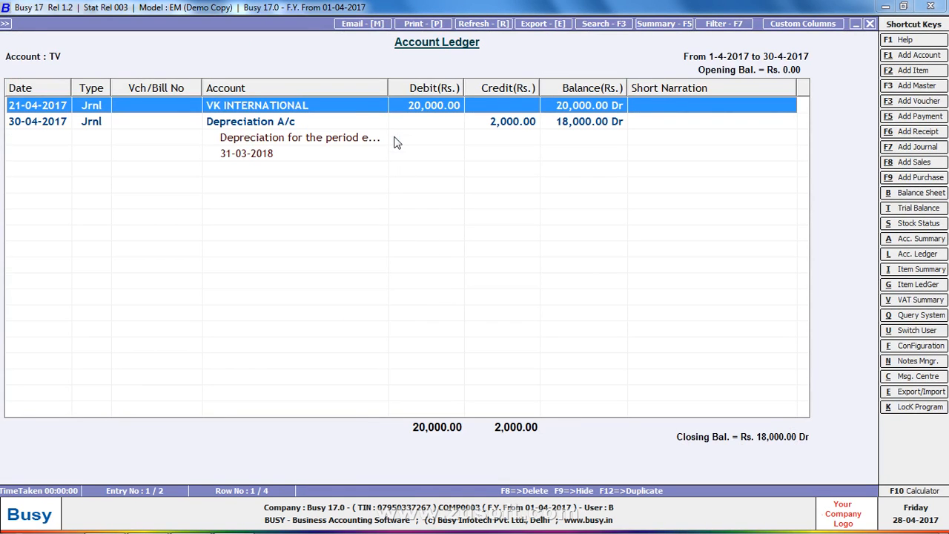
{"action": "key", "text": "Return"}
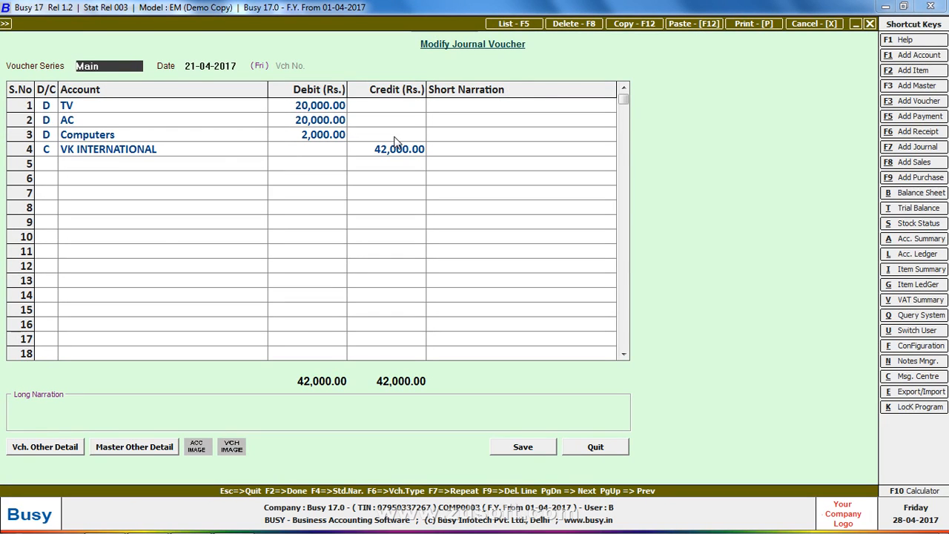
{"action": "key", "text": "Escape"}
{"action": "key", "text": "Escape"}
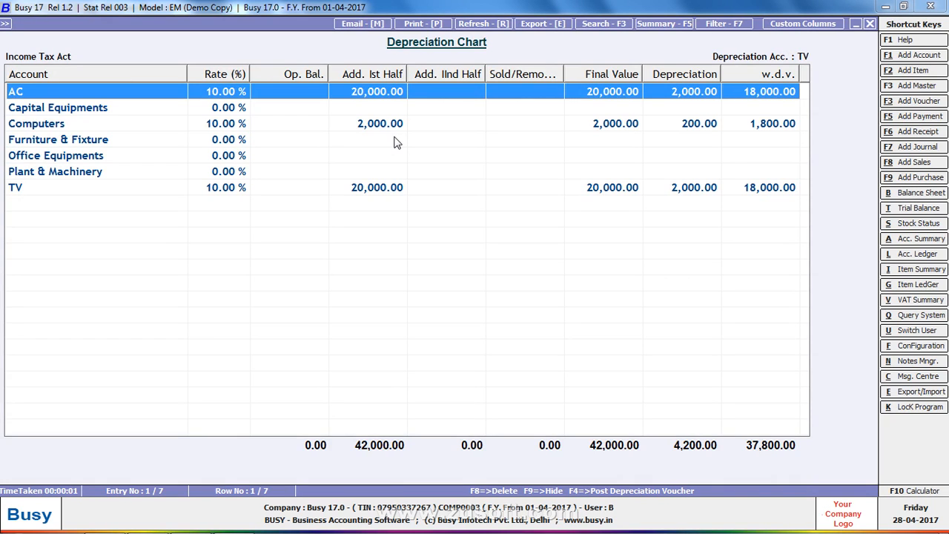
Close the depreciation chart and start a new journal voucher in the Main series dated 30-04-2017.
{"action": "key", "text": "Escape"}
{"action": "key", "text": "Escape"}
{"action": "key", "text": "Left"}
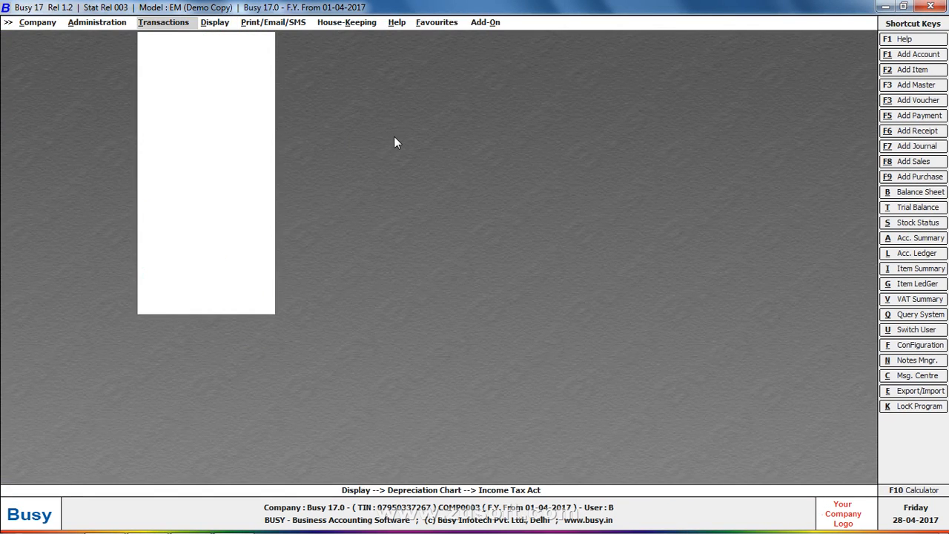
{"action": "key", "text": "Up"}
{"action": "key", "text": "Up"}
{"action": "key", "text": "Up"}
{"action": "key", "text": "Up"}
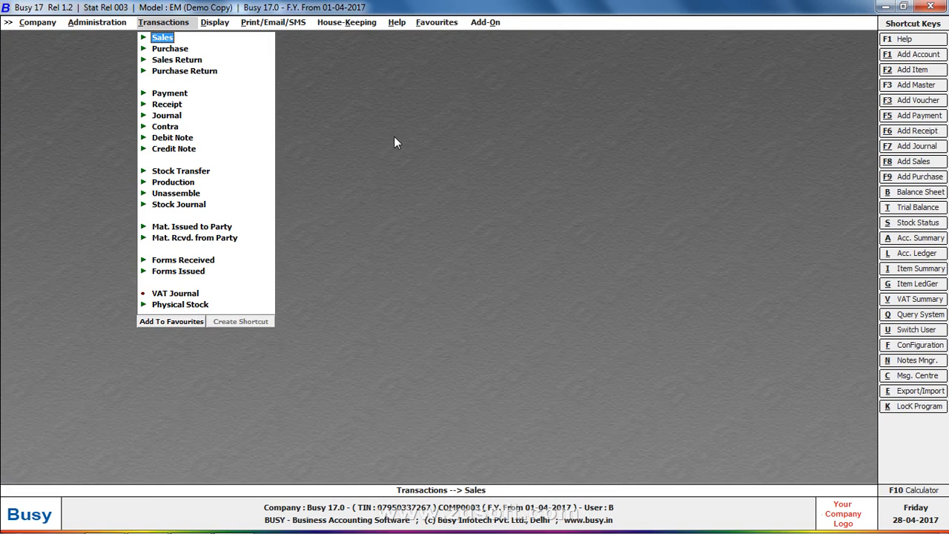
{"action": "key", "text": "Down"}
{"action": "key", "text": "Down"}
{"action": "key", "text": "Down"}
{"action": "key", "text": "Down"}
{"action": "key", "text": "Down"}
{"action": "key", "text": "Down"}
{"action": "key", "text": "Down"}
{"action": "key", "text": "Down"}
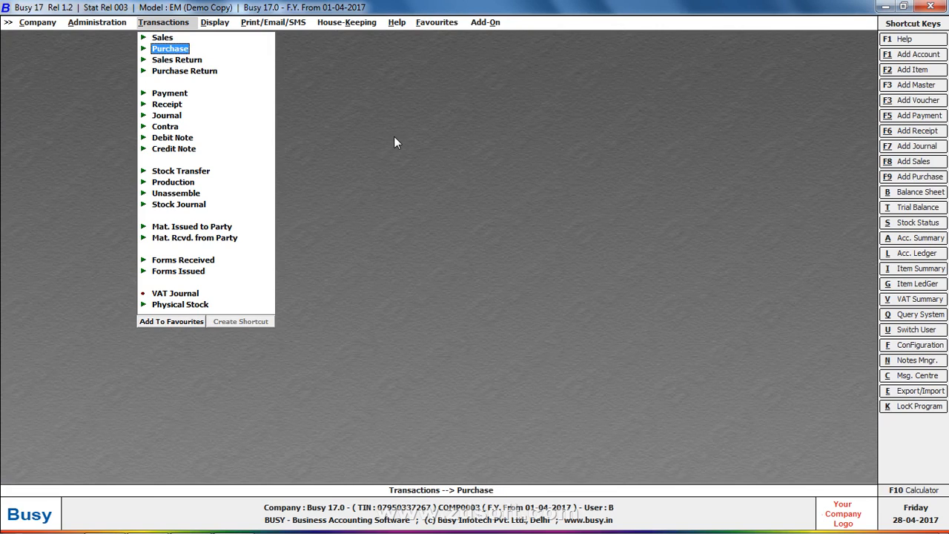
{"action": "key", "text": "Up"}
{"action": "key", "text": "Up"}
{"action": "key", "text": "Return"}
{"action": "key", "text": "Return"}
{"action": "key", "text": "Return"}
{"action": "key", "text": "Return"}
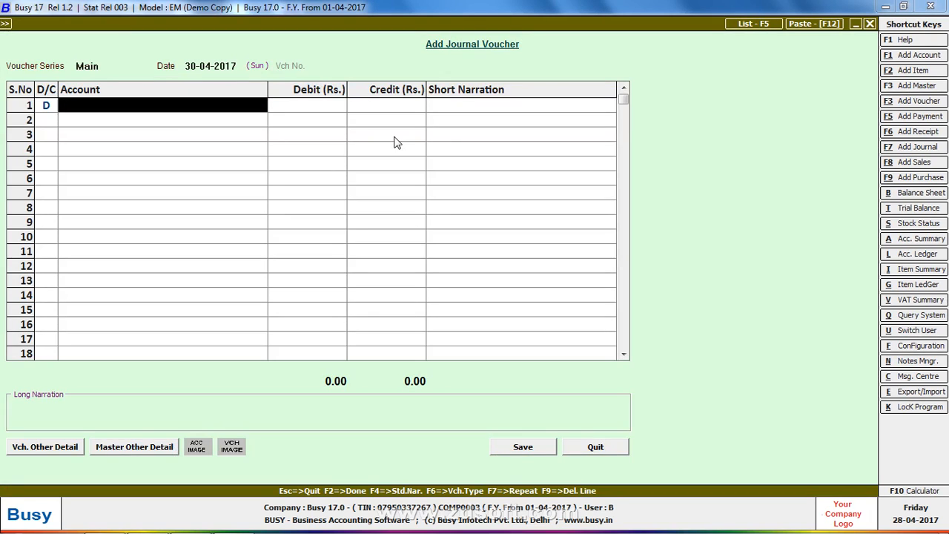
Enter a debit of 10,000 to Cash and a credit of 10,000 to TV in the journal voucher.
{"action": "type", "text": "cash"}
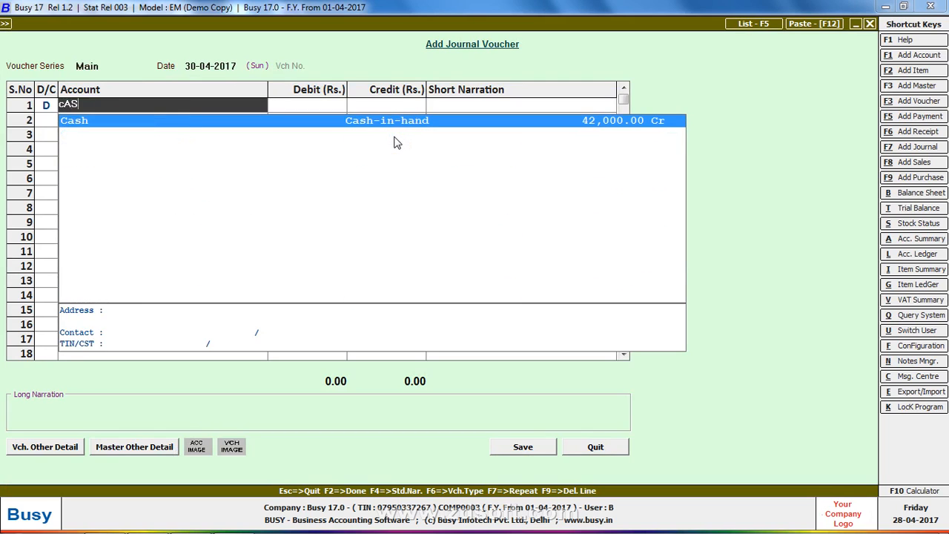
{"action": "key", "text": "Return"}
{"action": "type", "text": "10,000"}
{"action": "key", "text": "Return"}
{"action": "key", "text": "Return"}
{"action": "type", "text": "TV"}
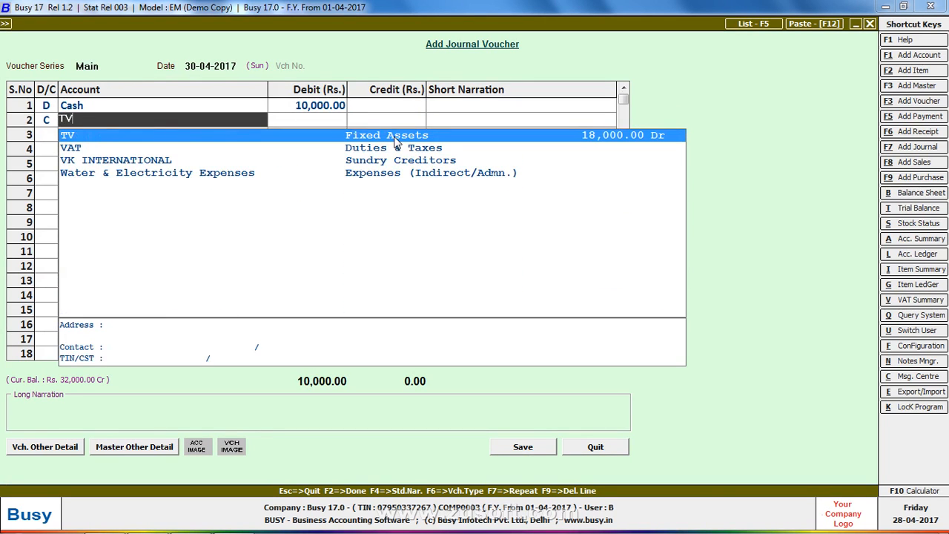
{"action": "key", "text": "Return"}
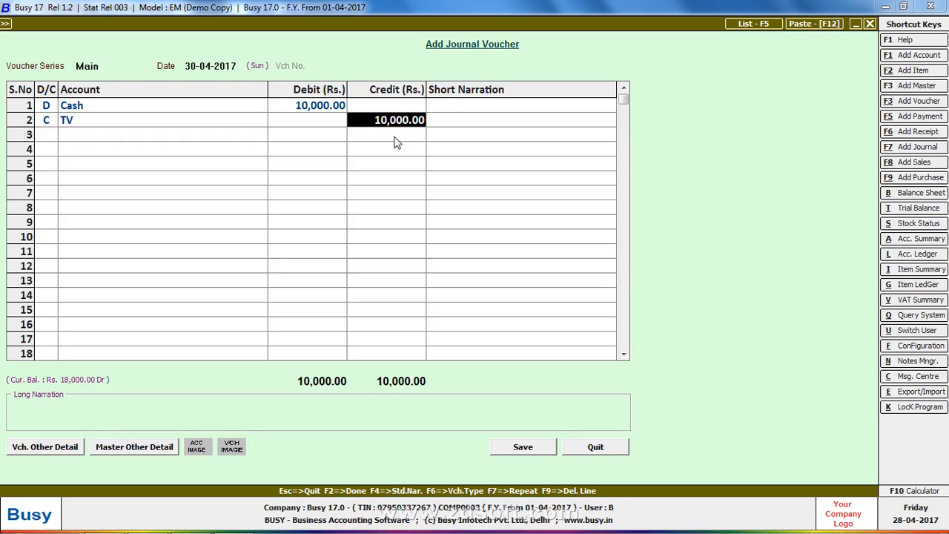
Accept the TV credit line without narration and save the journal voucher.
{"action": "key", "text": "Left"}
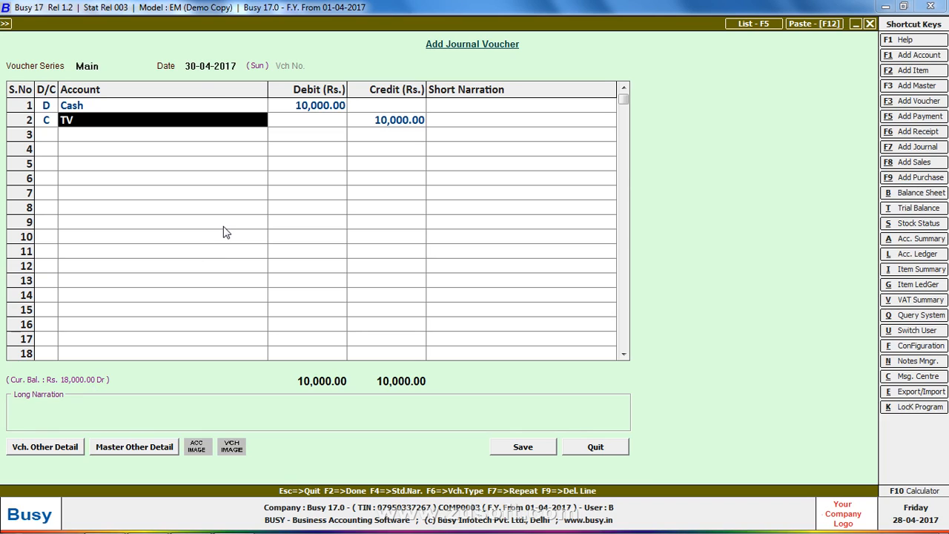
{"action": "key", "text": "Return"}
{"action": "key", "text": "Return"}
{"action": "key", "text": "Return"}
{"action": "key", "text": "Return"}
{"action": "key", "text": "Return"}
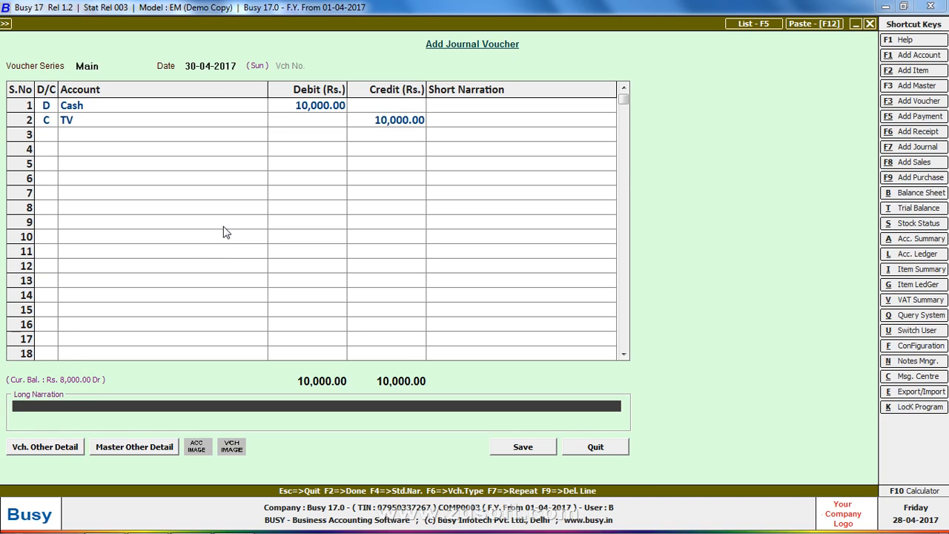
{"action": "key", "text": "Return"}
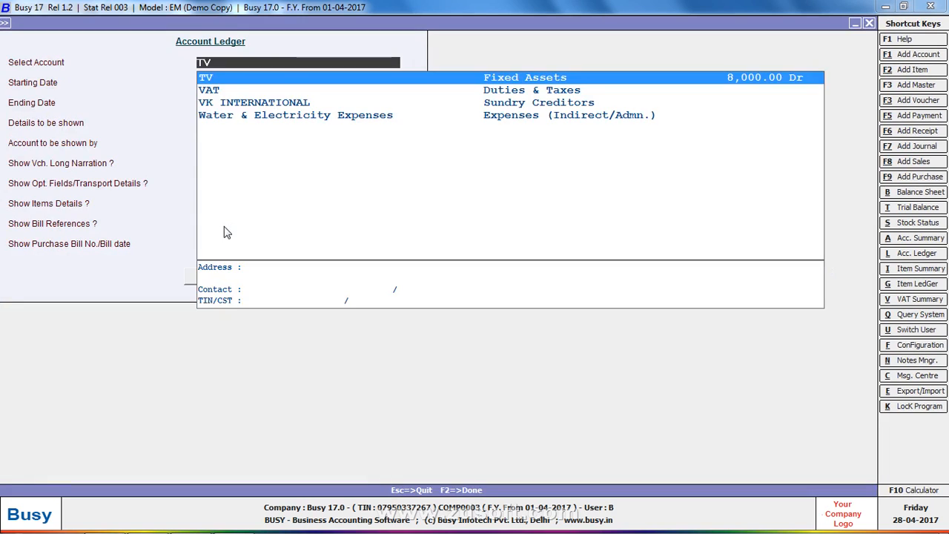
Display the TV account ledger again to check the cash sale entry dated 30-04-2017.
{"action": "key", "text": "Return"}
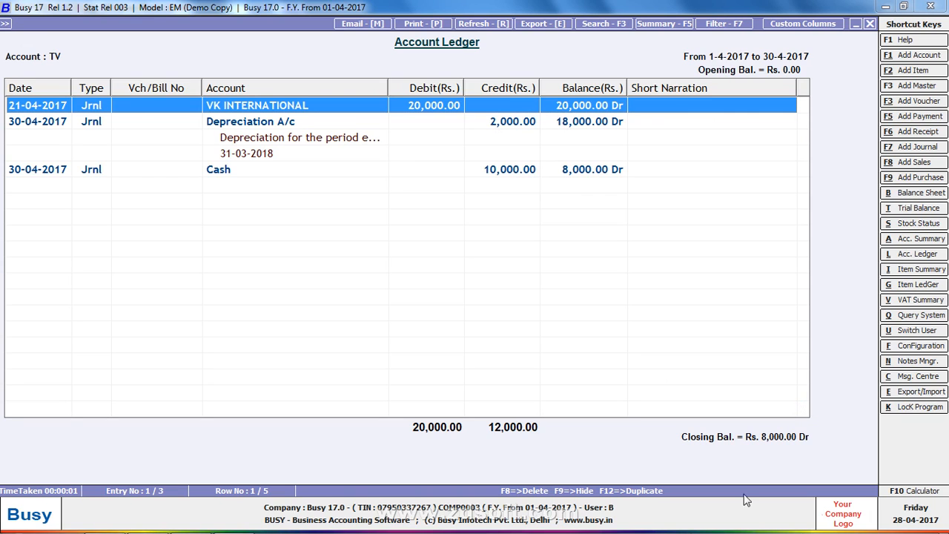
{"action": "right_click", "coordinate": [749, 519]}
{"action": "left_click", "coordinate": [790, 452]}
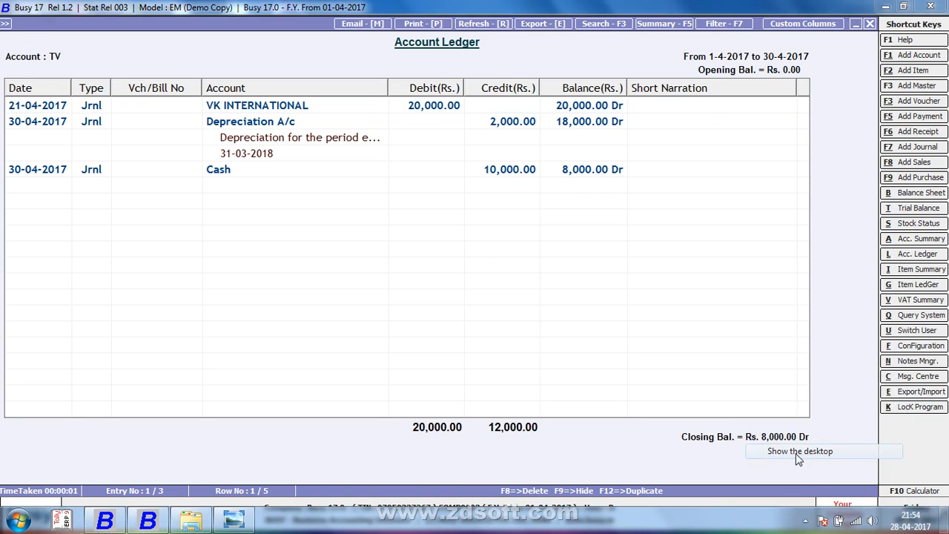
{"action": "left_click", "coordinate": [806, 520]}
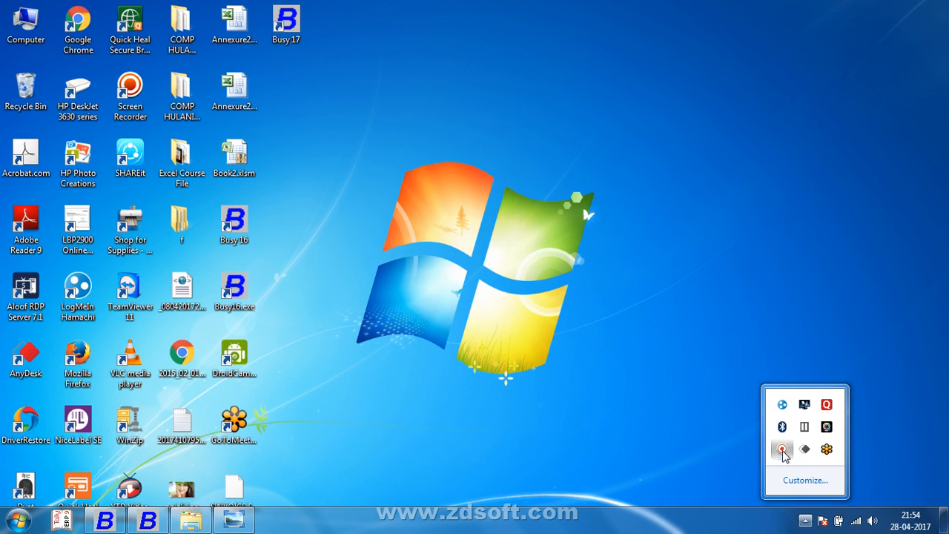